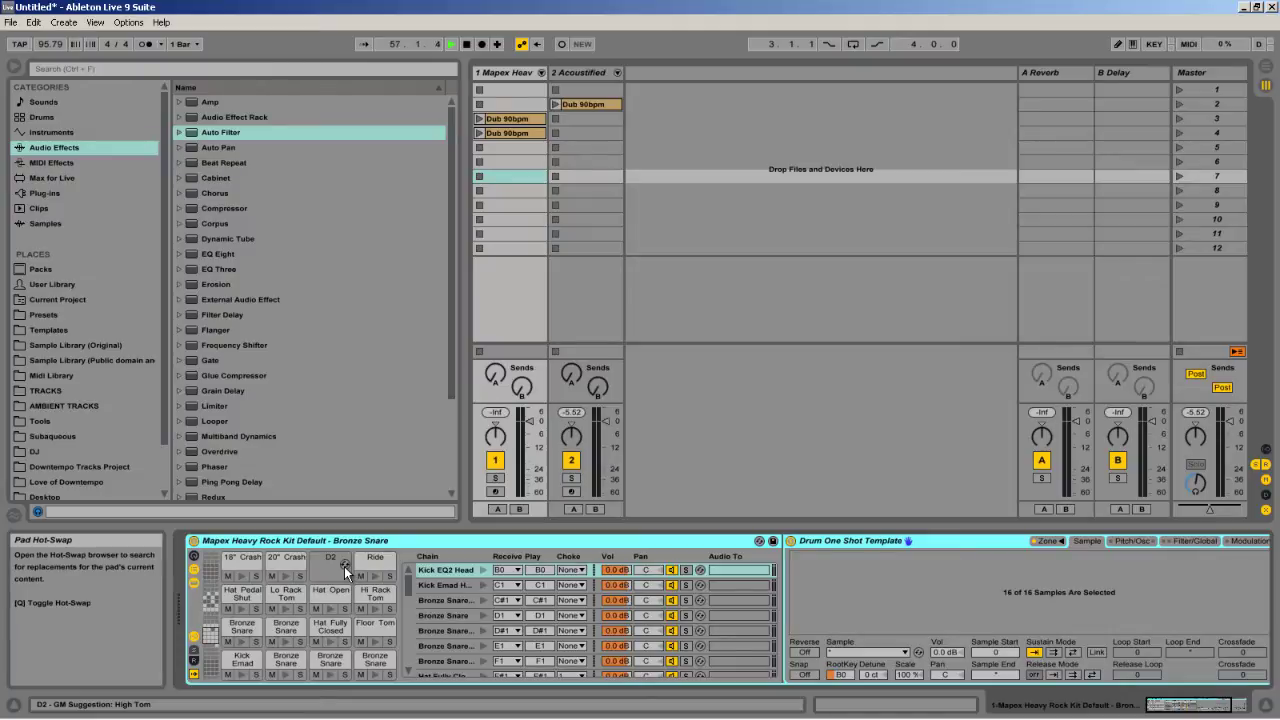
# Step: Switch to drumdrops.com in Chrome and scroll through the Latest Releases and back up
pyautogui.hotkey('alt', 'Tab')
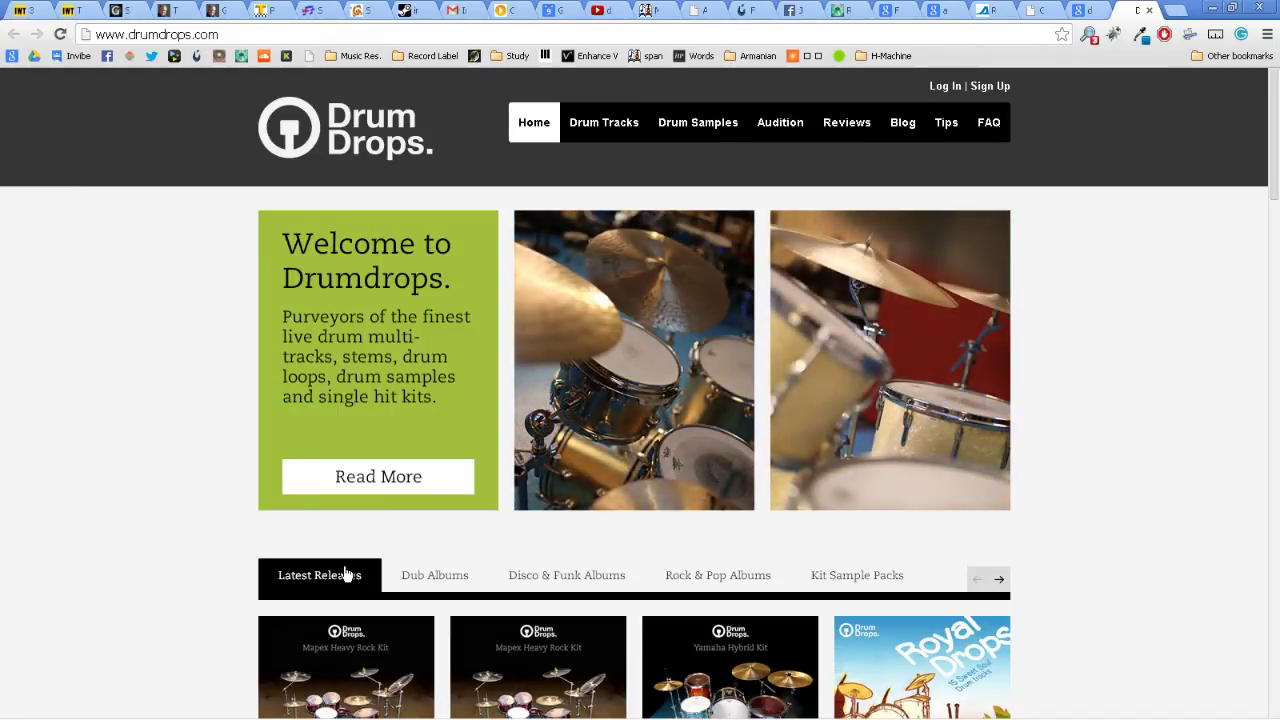
pyautogui.scroll(-1, 345, 573)
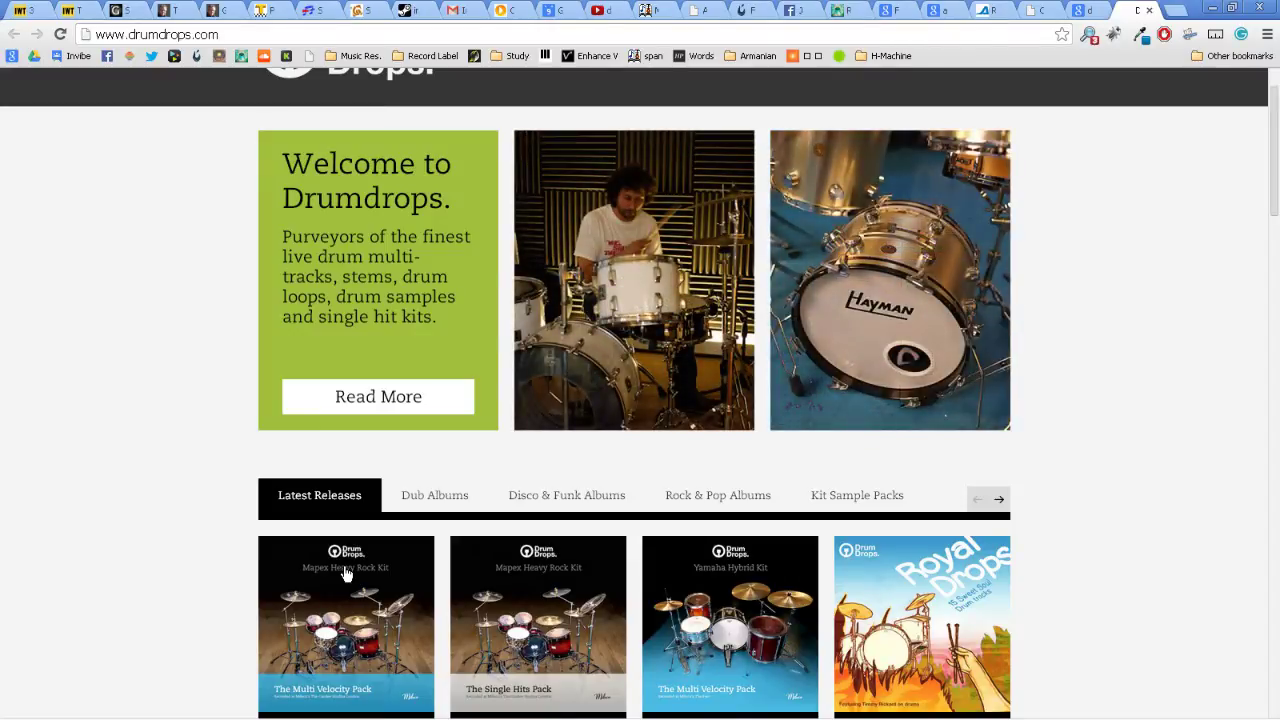
pyautogui.scroll(1, 345, 573)
# Step: Open track 2's Dub 90bpm clip in an enlarged note editor and play it briefly
pyautogui.hotkey('alt', 'Tab')
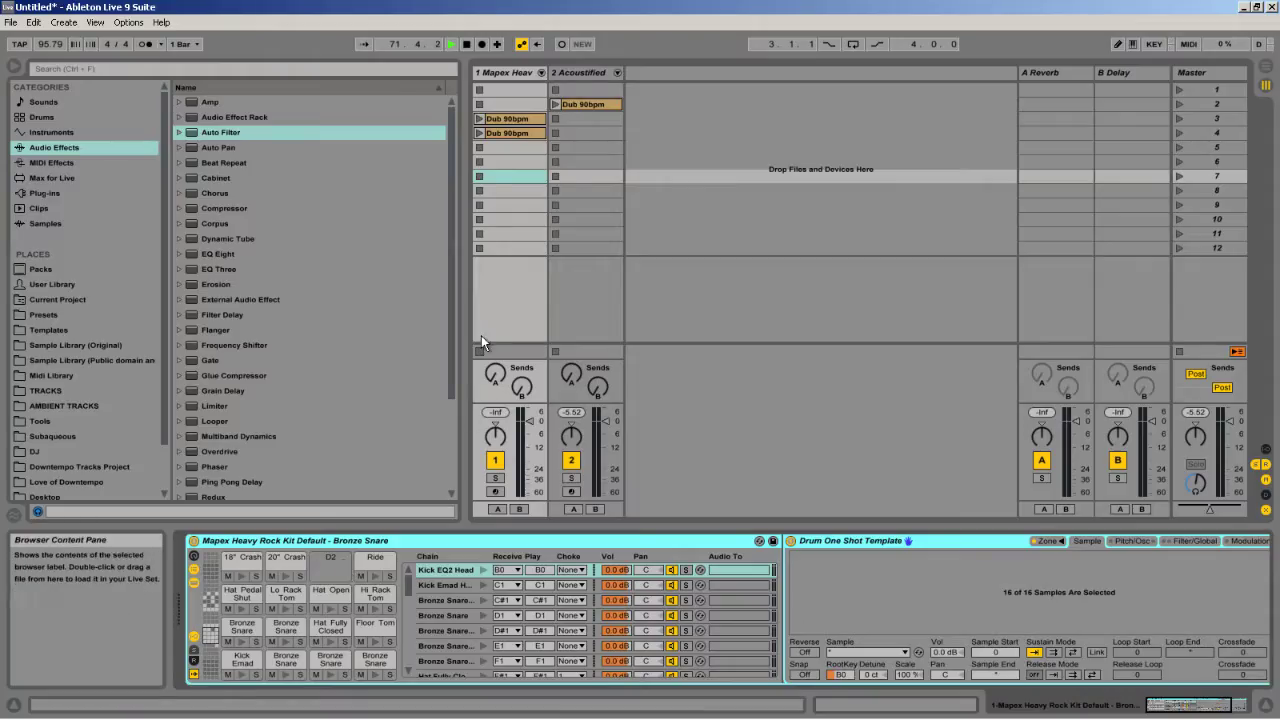
pyautogui.click(574, 105)
pyautogui.doubleClick(573, 107)
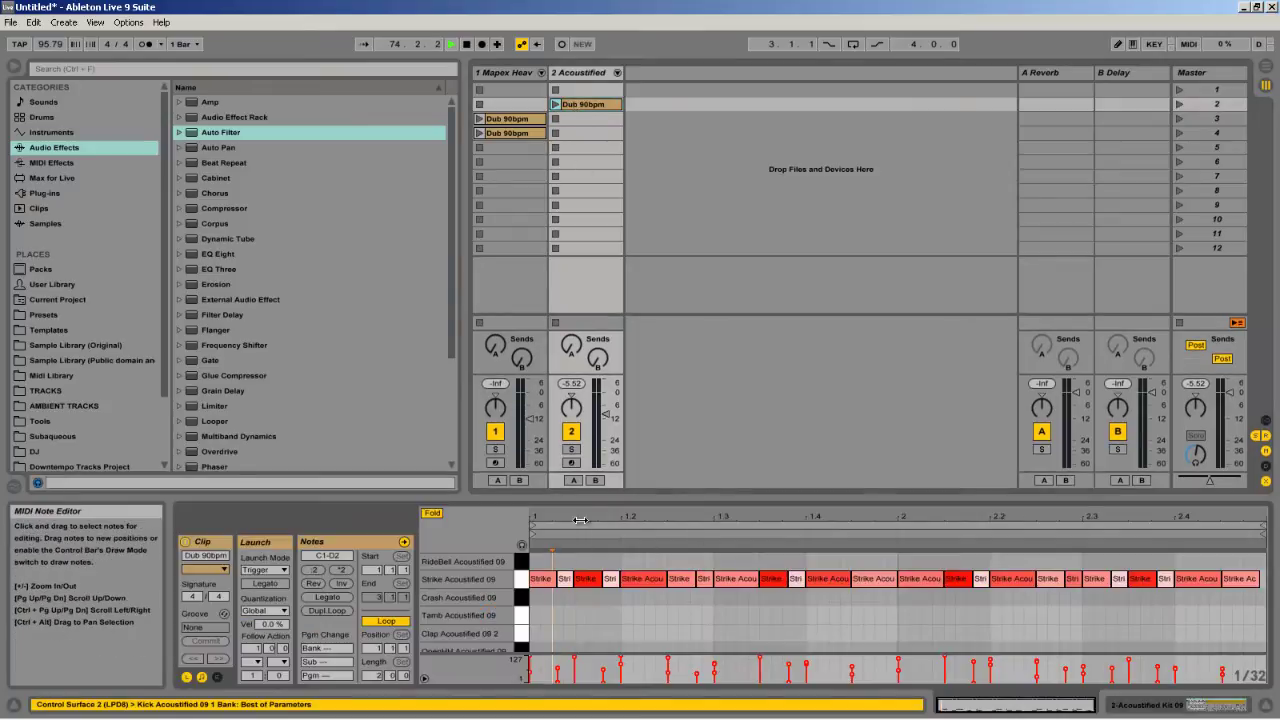
pyautogui.moveTo(594, 424); pyautogui.dragTo(594, 305)
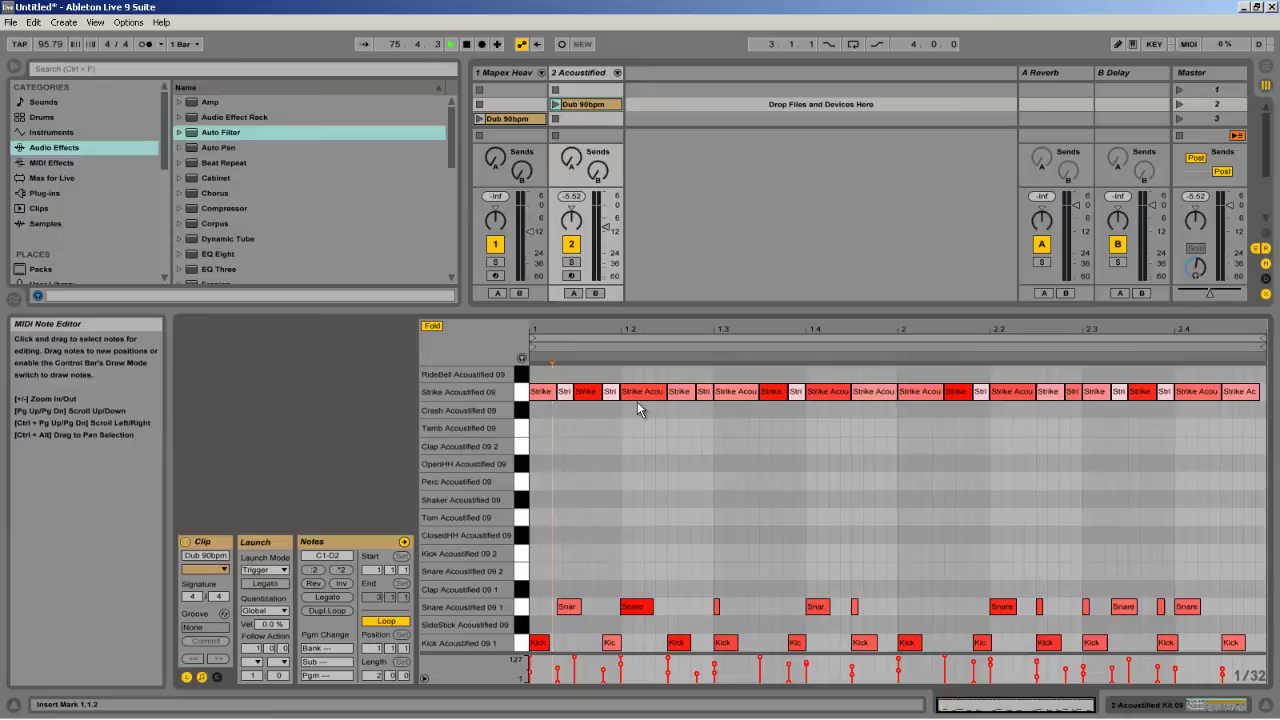
pyautogui.click(1209, 590)
pyautogui.click(1225, 705)
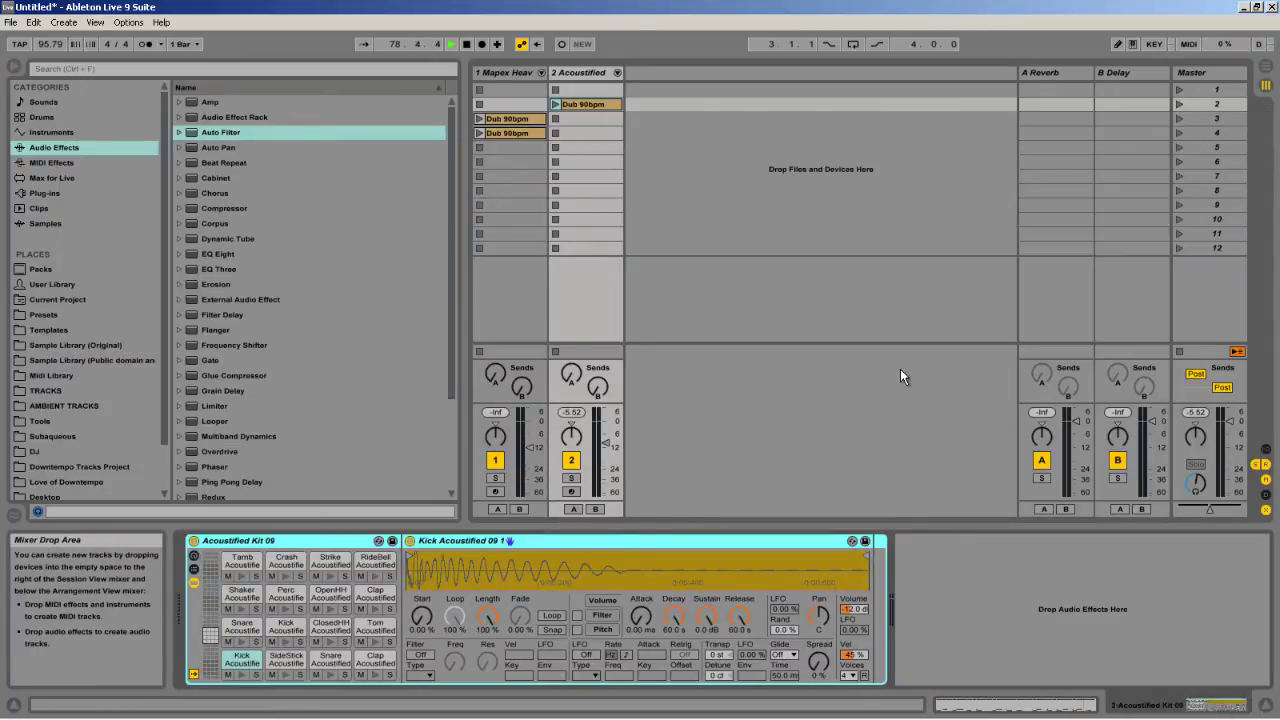
pyautogui.click(555, 105)
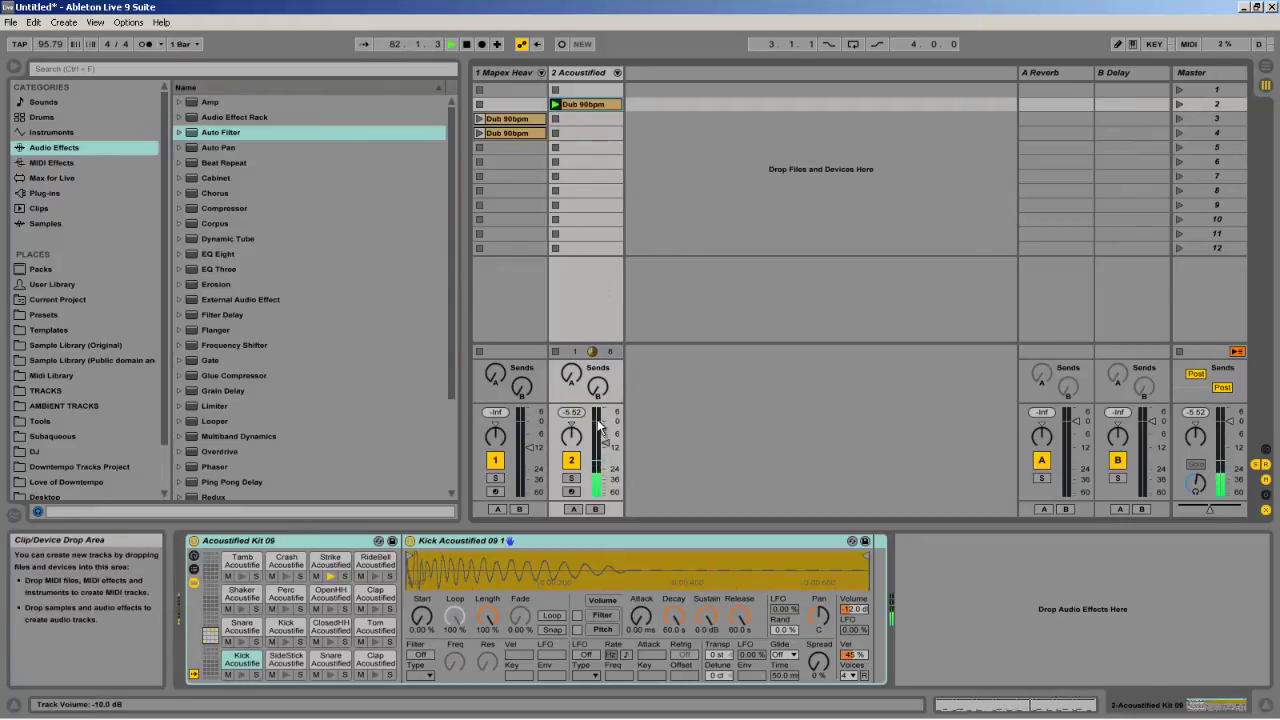
pyautogui.click(554, 119)
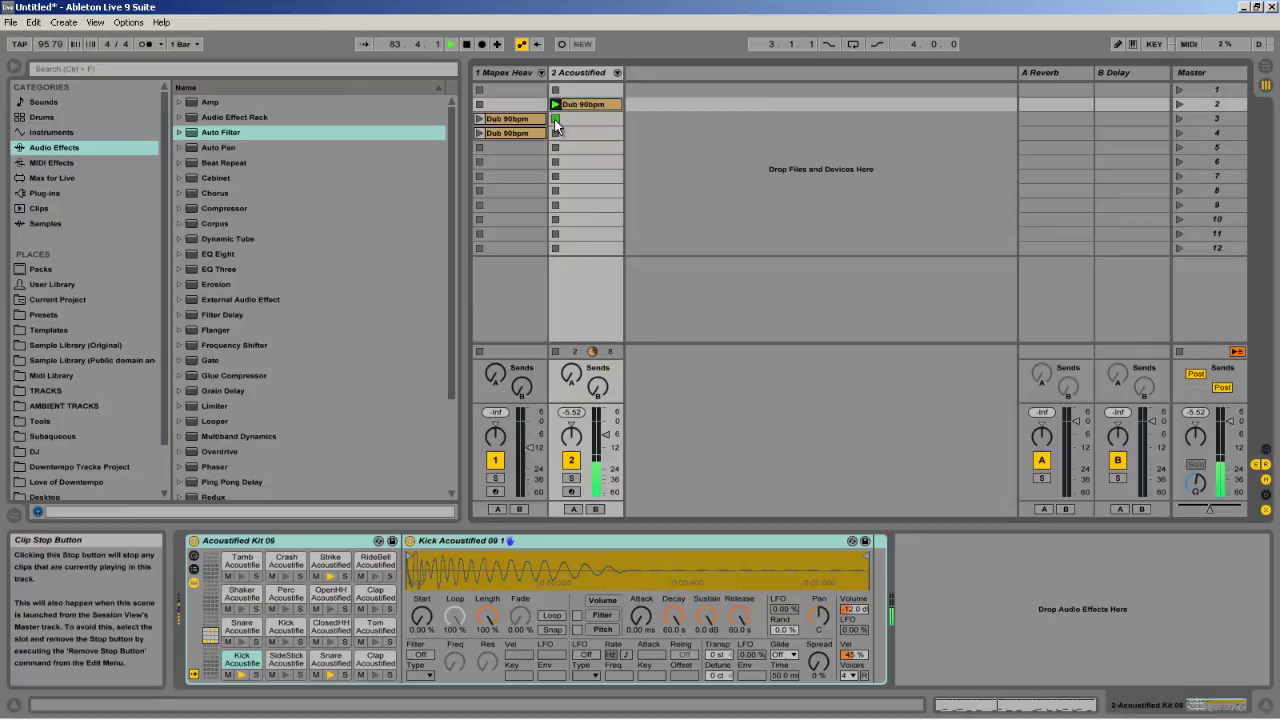
# Step: Select the clip's Strike notes and show the Strike Acoustified 09 sample in the Drum Rack
pyautogui.doubleClick(590, 104)
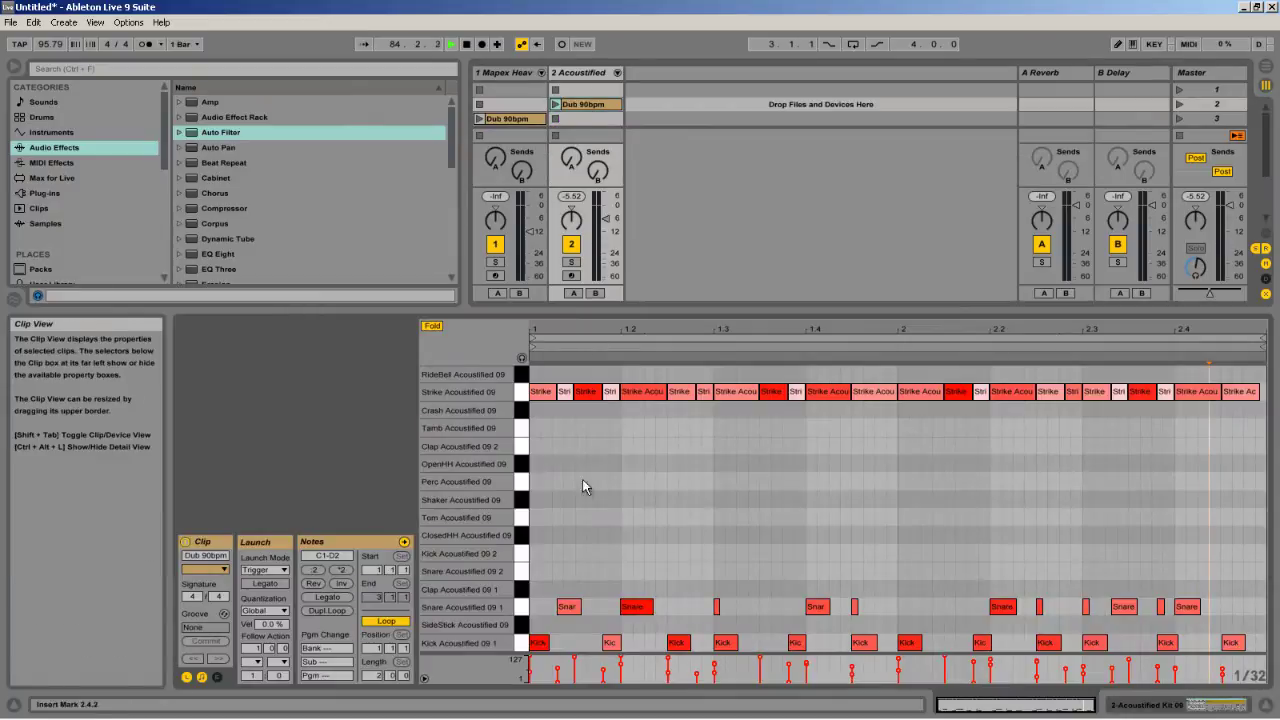
pyautogui.click(522, 400)
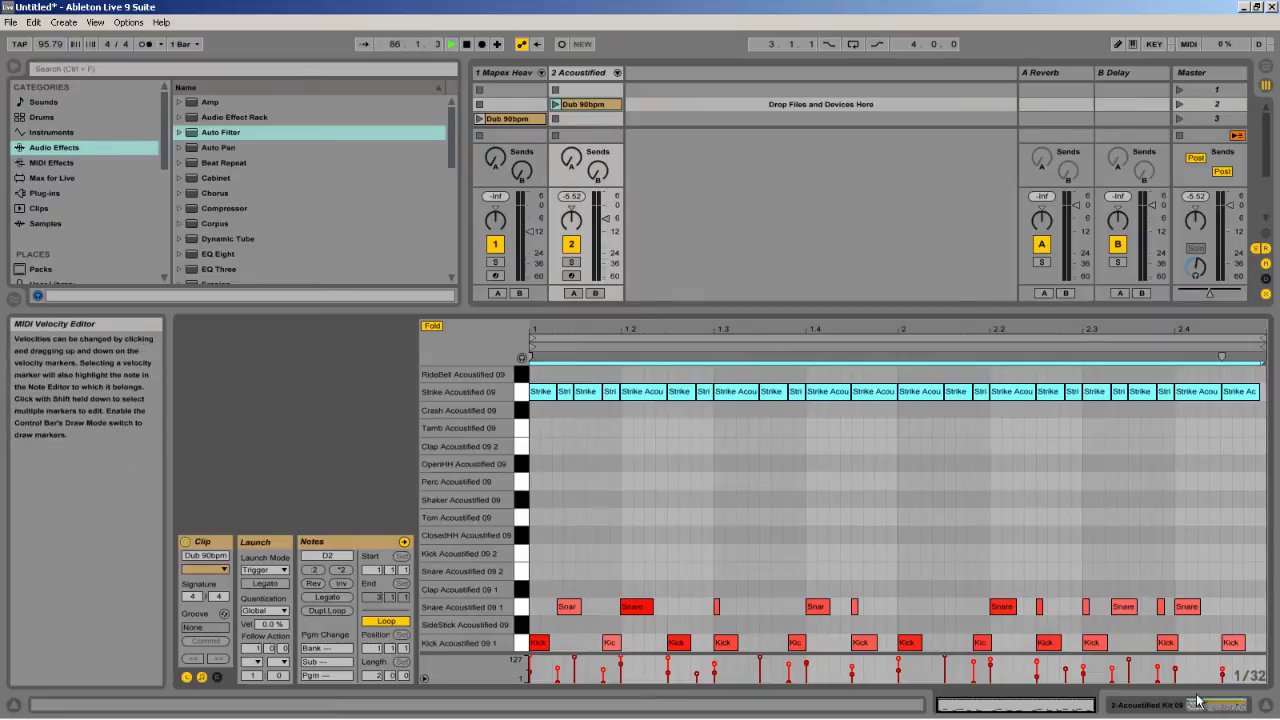
pyautogui.hotkey('shift', 'Tab')
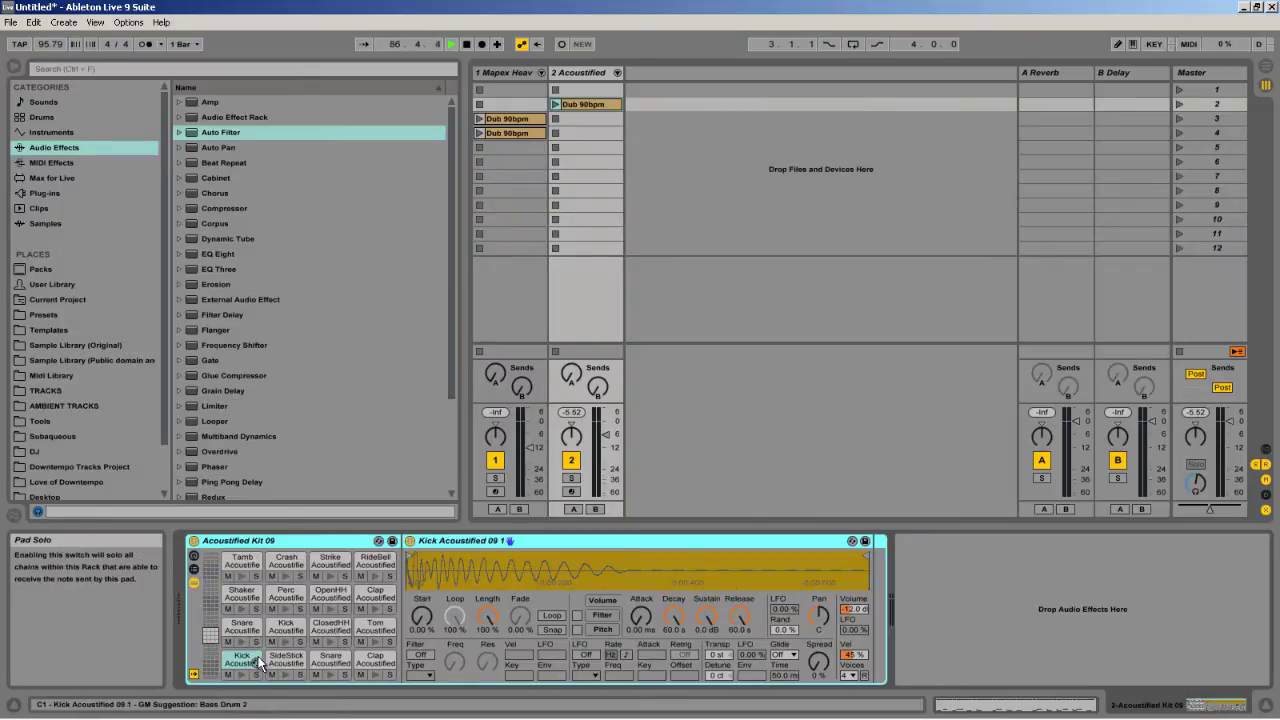
pyautogui.click(333, 566)
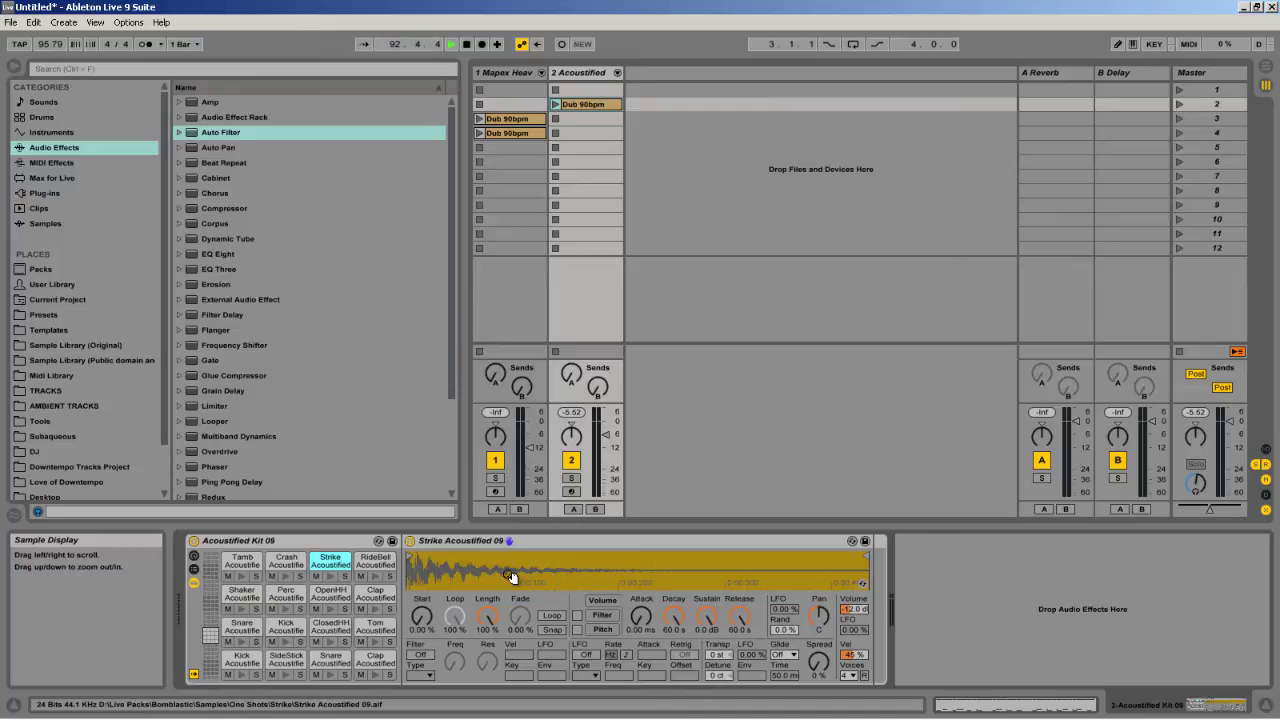
# Step: Play track 2's clip, then track 1's slot-4 Dub 90bpm clip, and show the Mapex drum rack
pyautogui.click(483, 121)
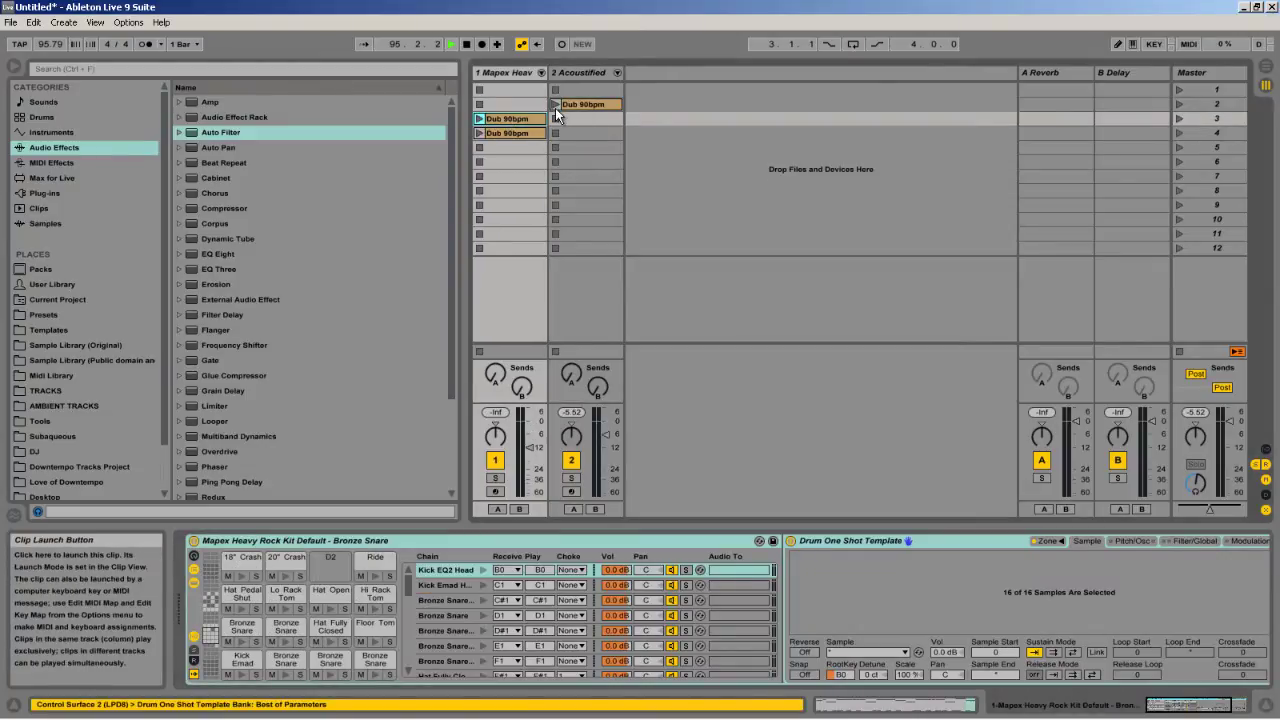
pyautogui.click(555, 106)
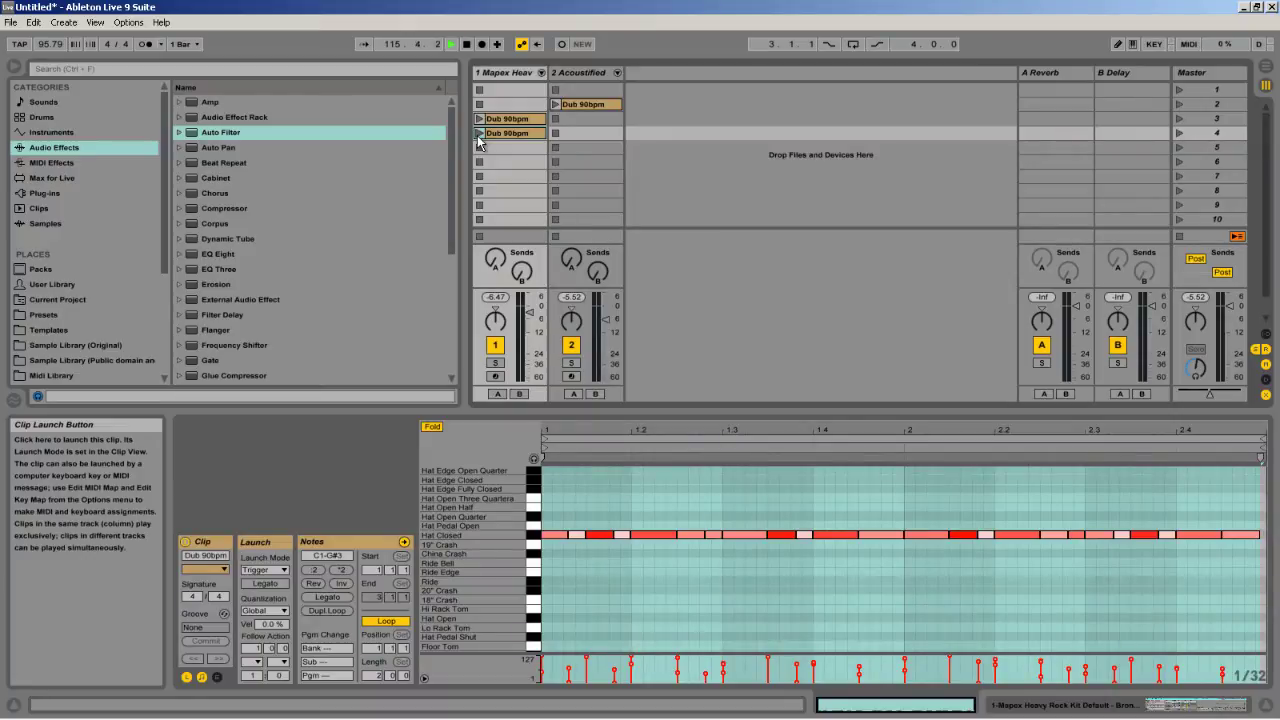
pyautogui.click(478, 134)
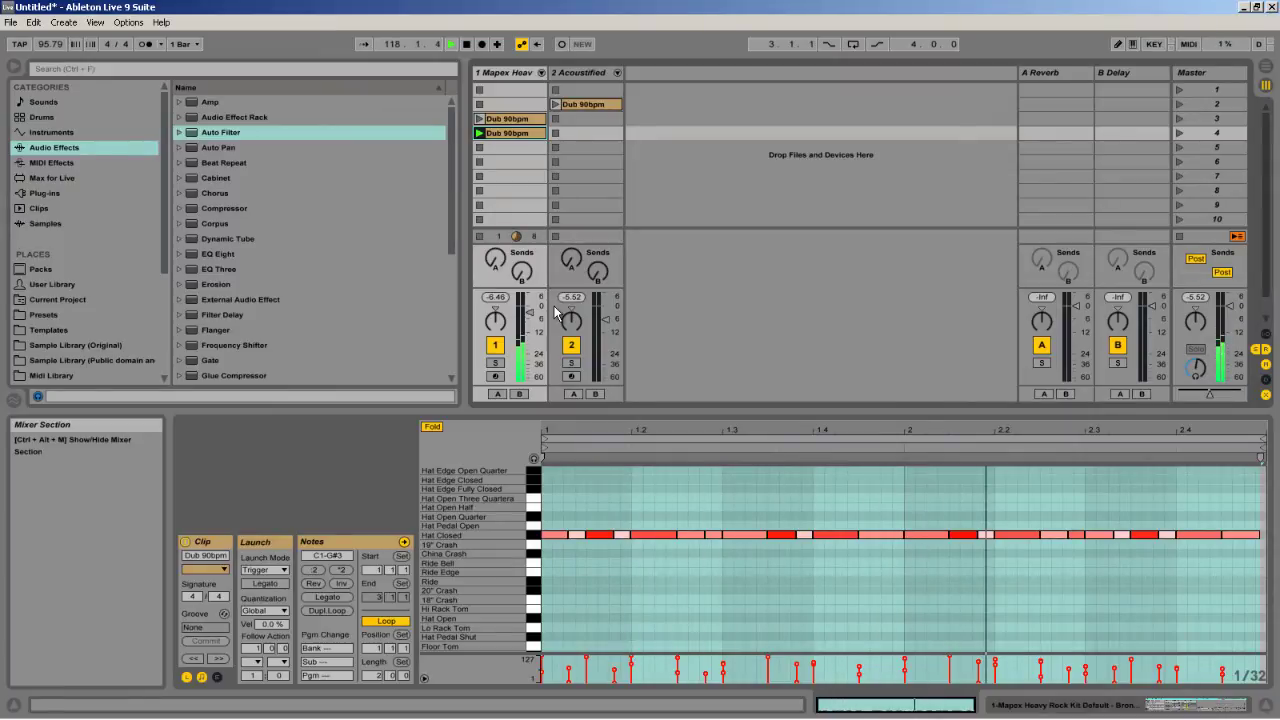
pyautogui.click(480, 237)
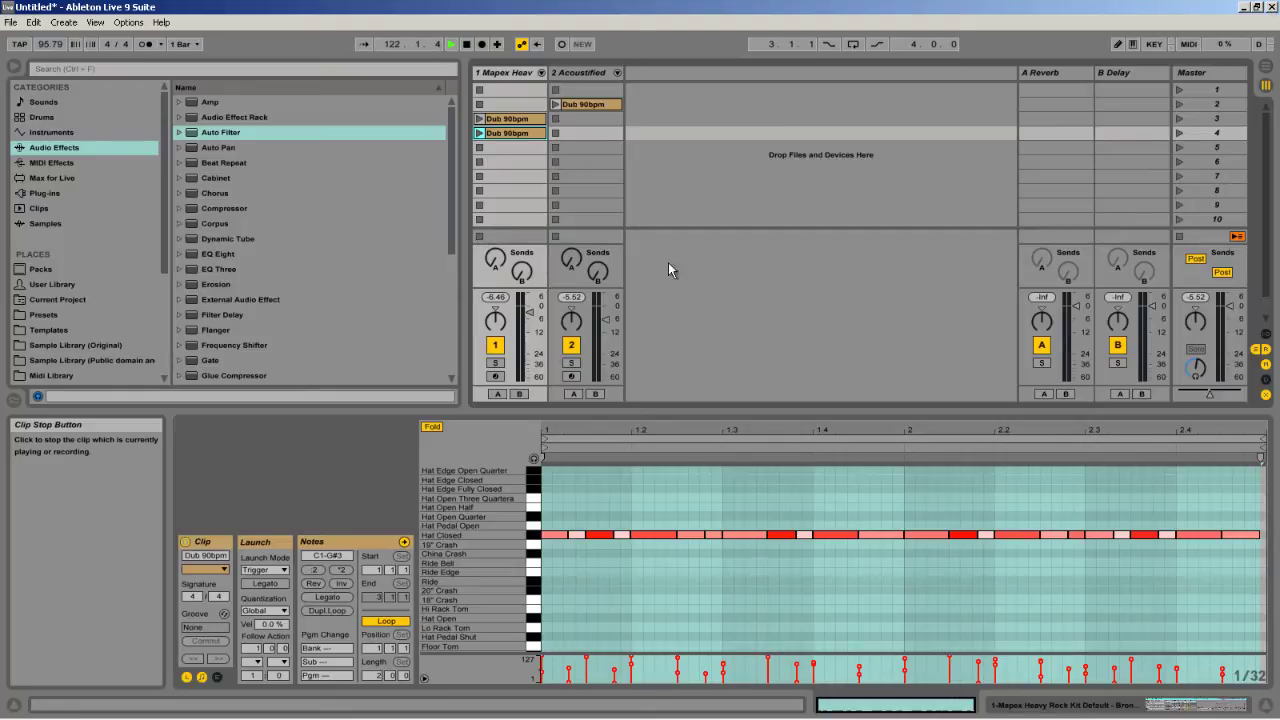
pyautogui.click(1172, 706)
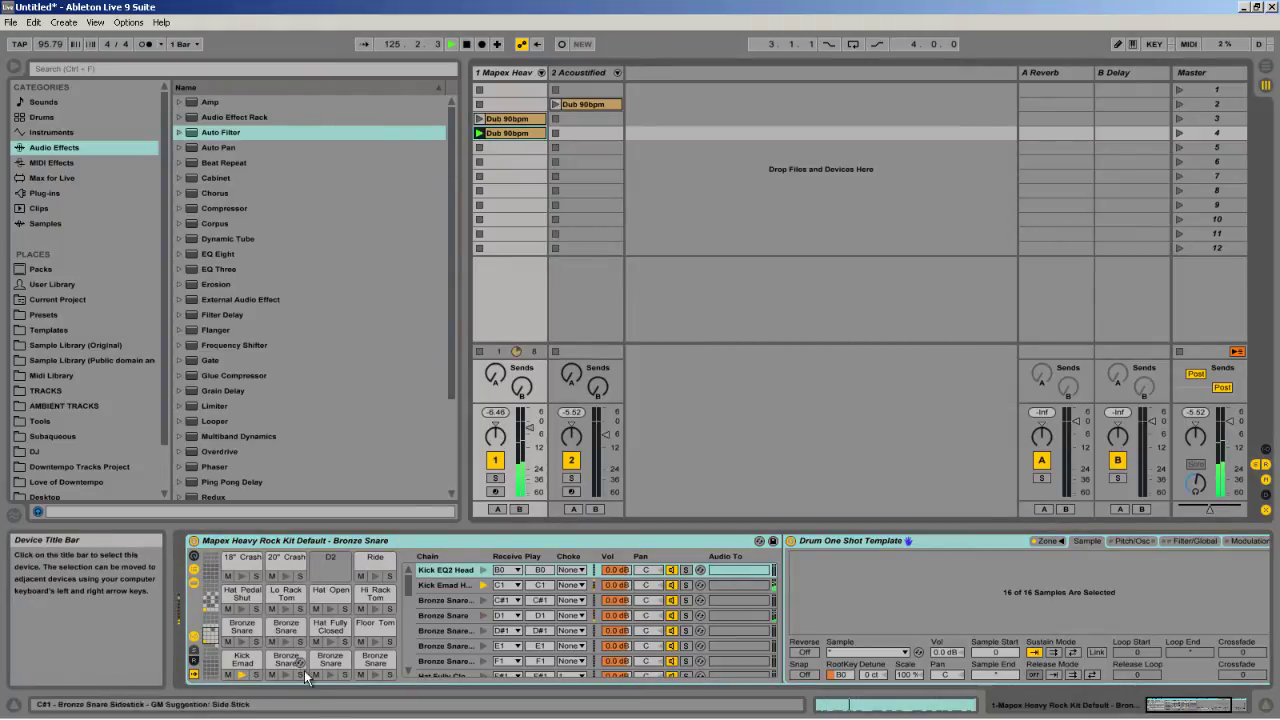
# Step: View the Hat Closed pad's sample zones by velocity, solo and unsolo it, then return to clips
pyautogui.click(210, 598)
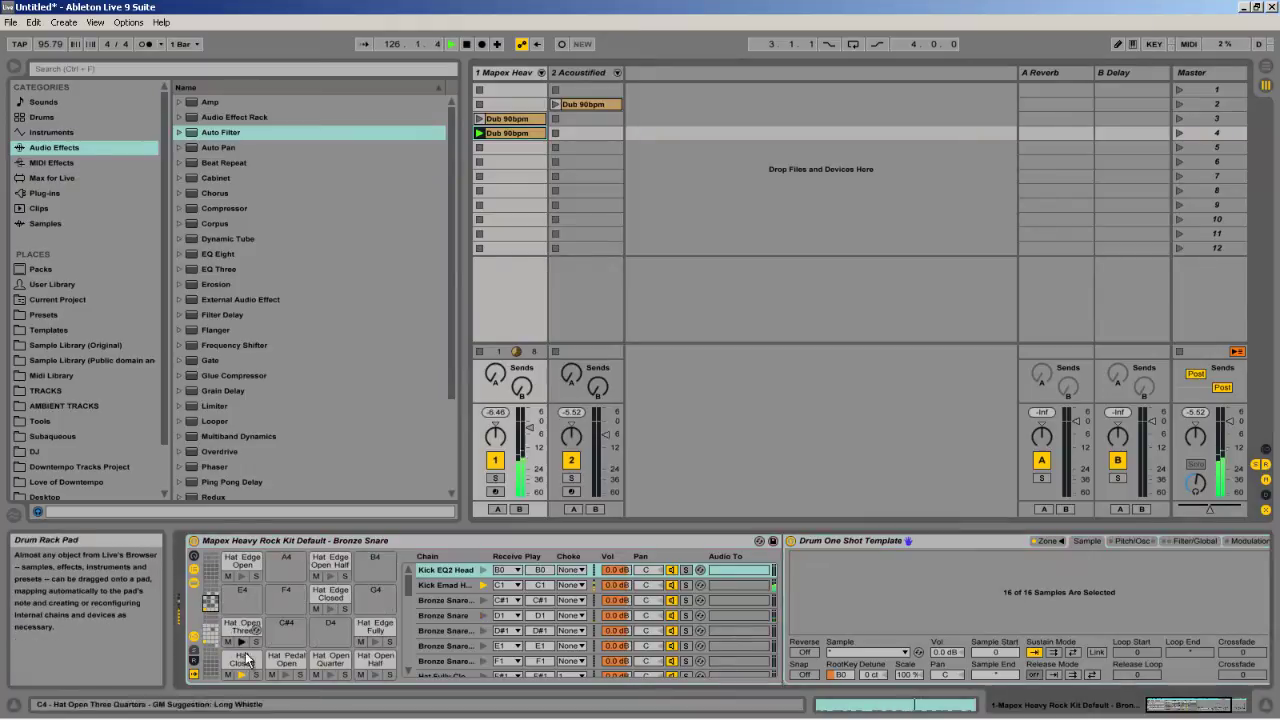
pyautogui.click(236, 661)
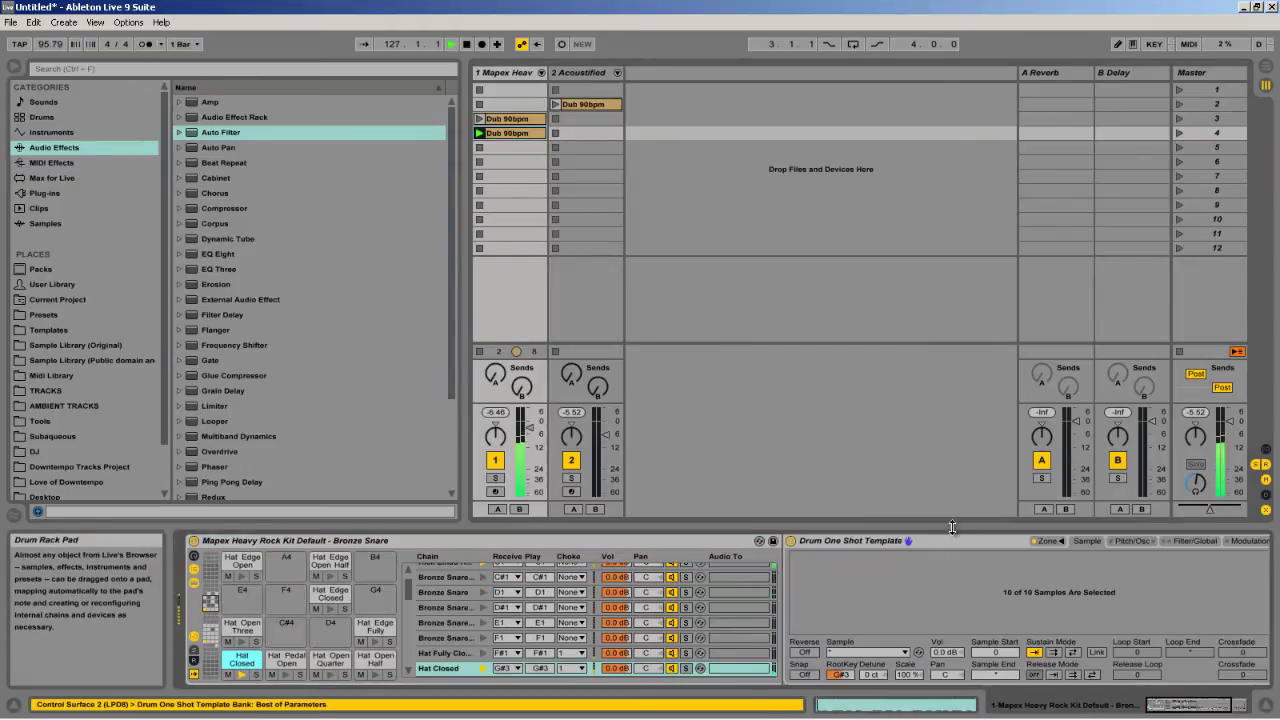
pyautogui.click(1044, 541)
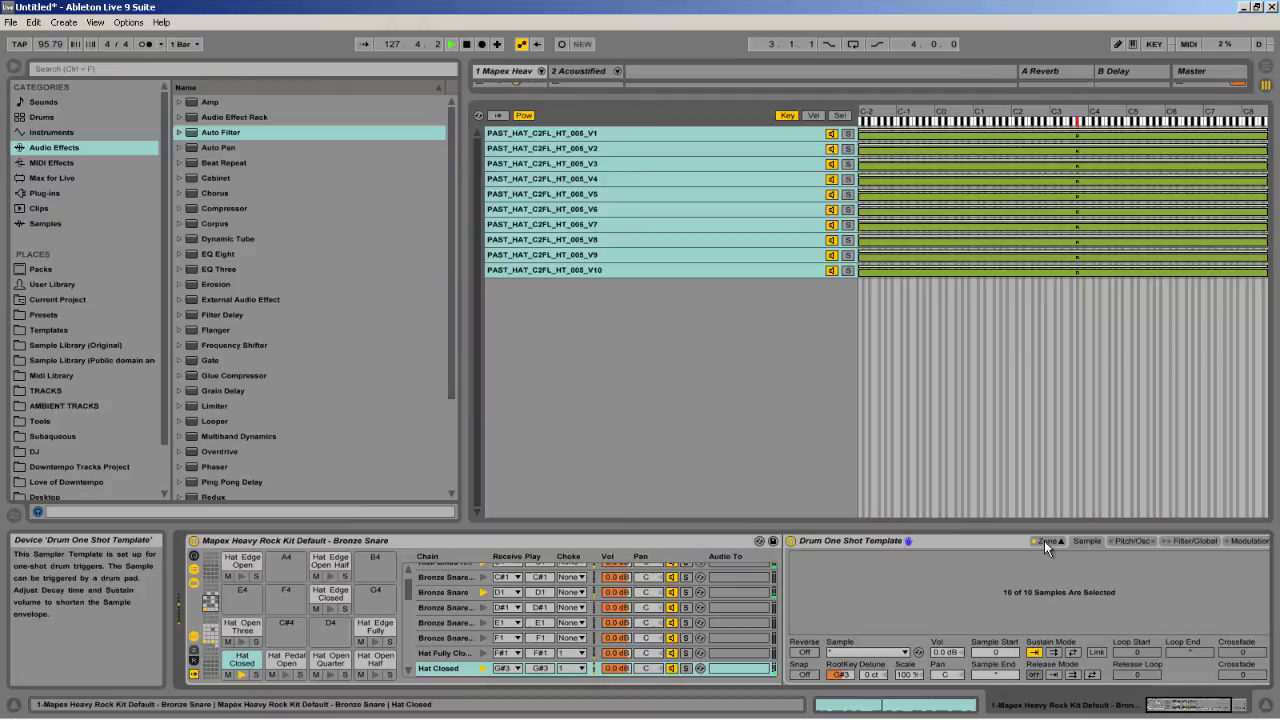
pyautogui.click(813, 115)
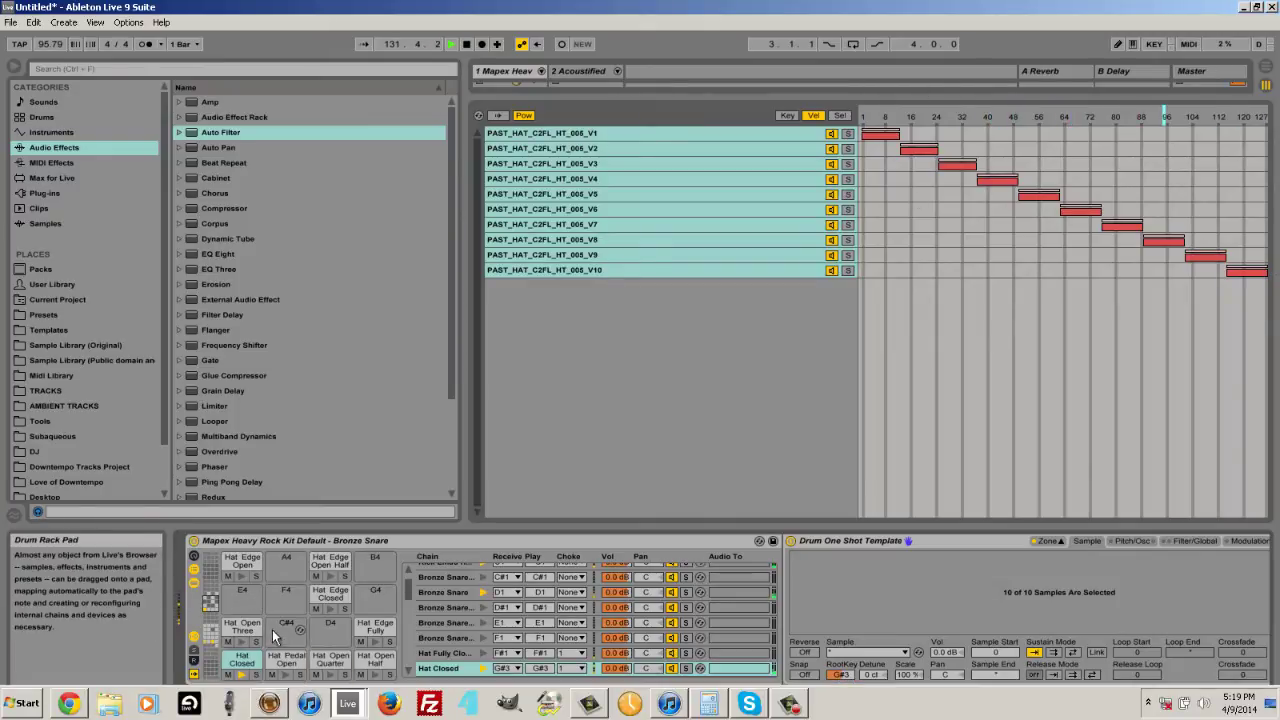
pyautogui.click(256, 675)
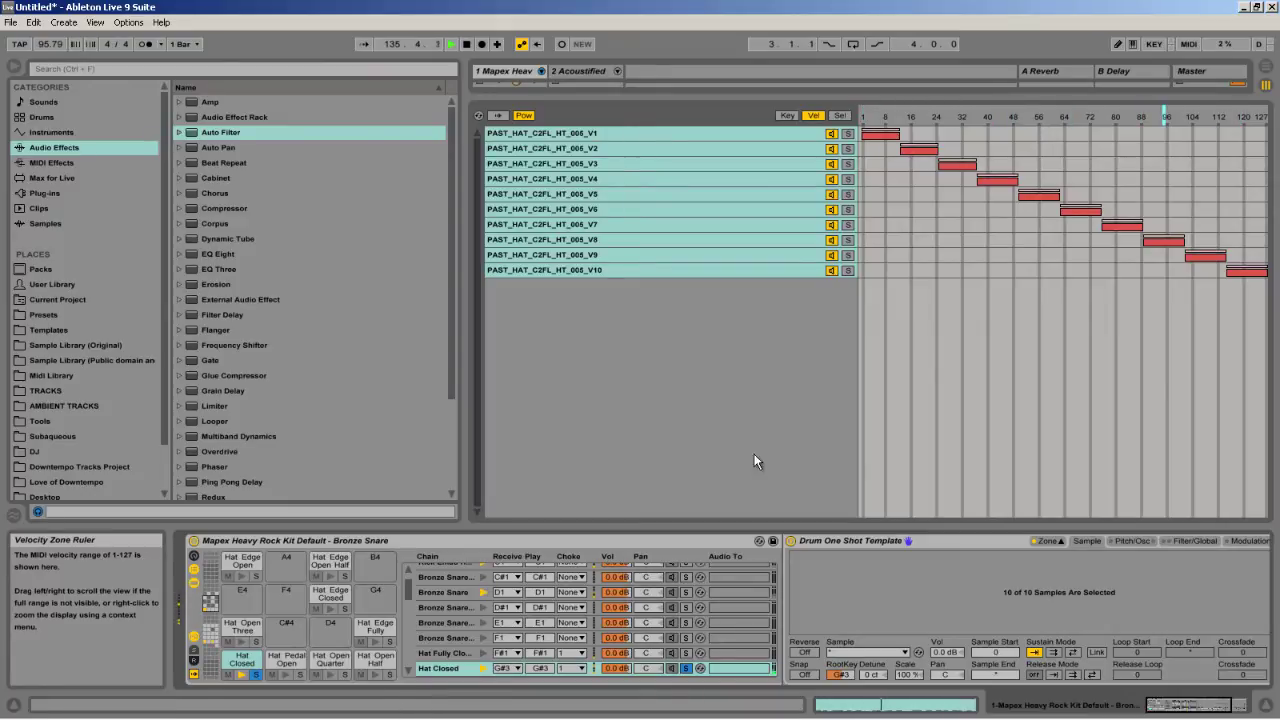
pyautogui.click(257, 675)
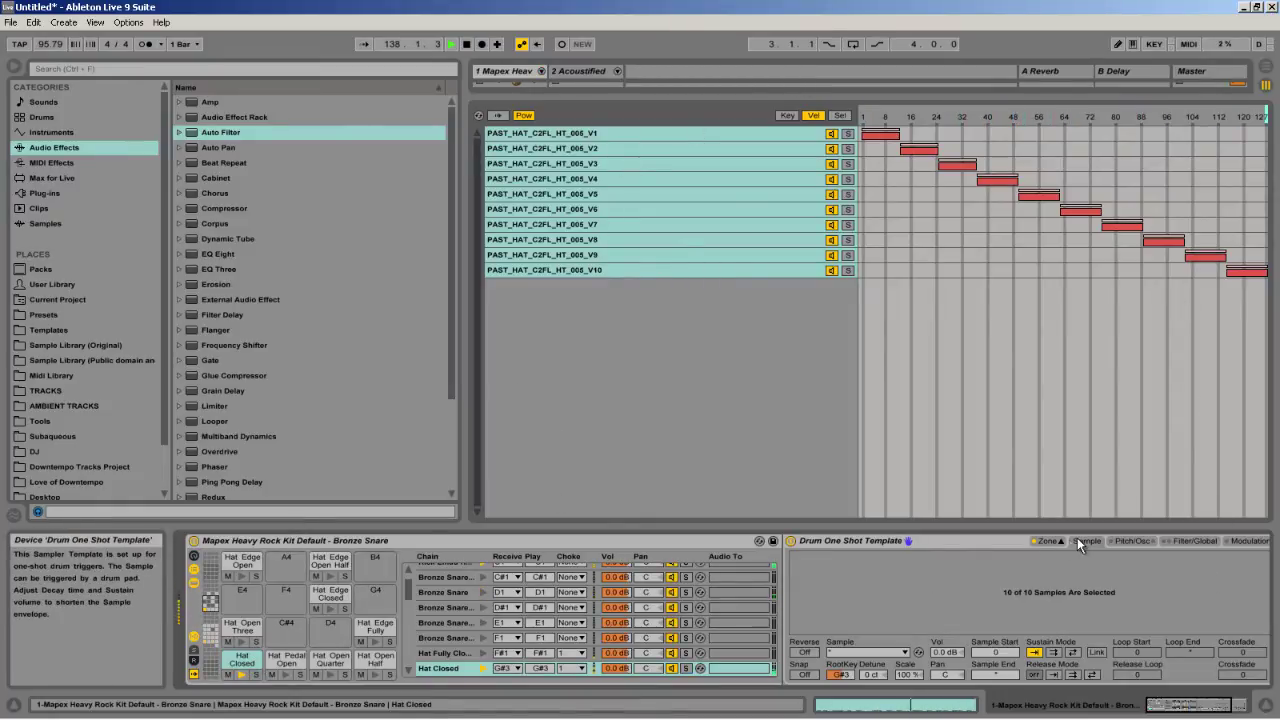
pyautogui.press('Tab')
# Step: Open and play track 1's slot-3 Dub 90bpm clip, scrolling down to its snare and kick rows
pyautogui.click(517, 120)
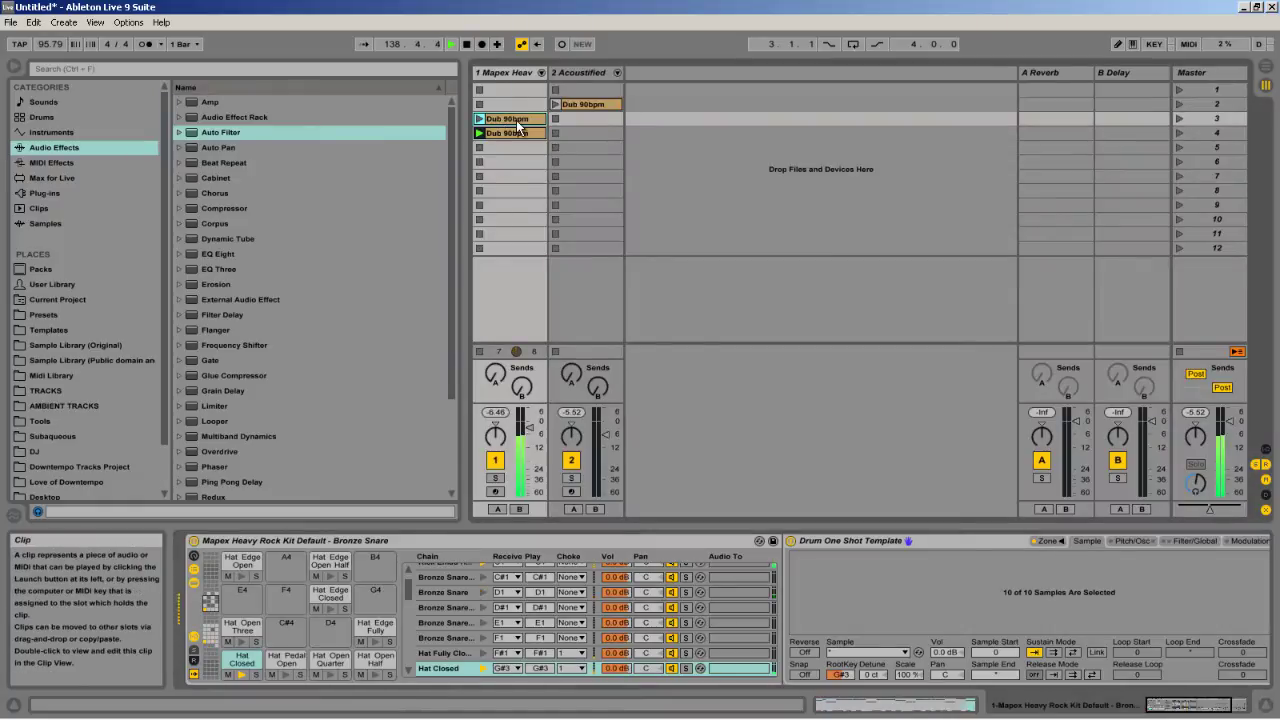
pyautogui.doubleClick(517, 121)
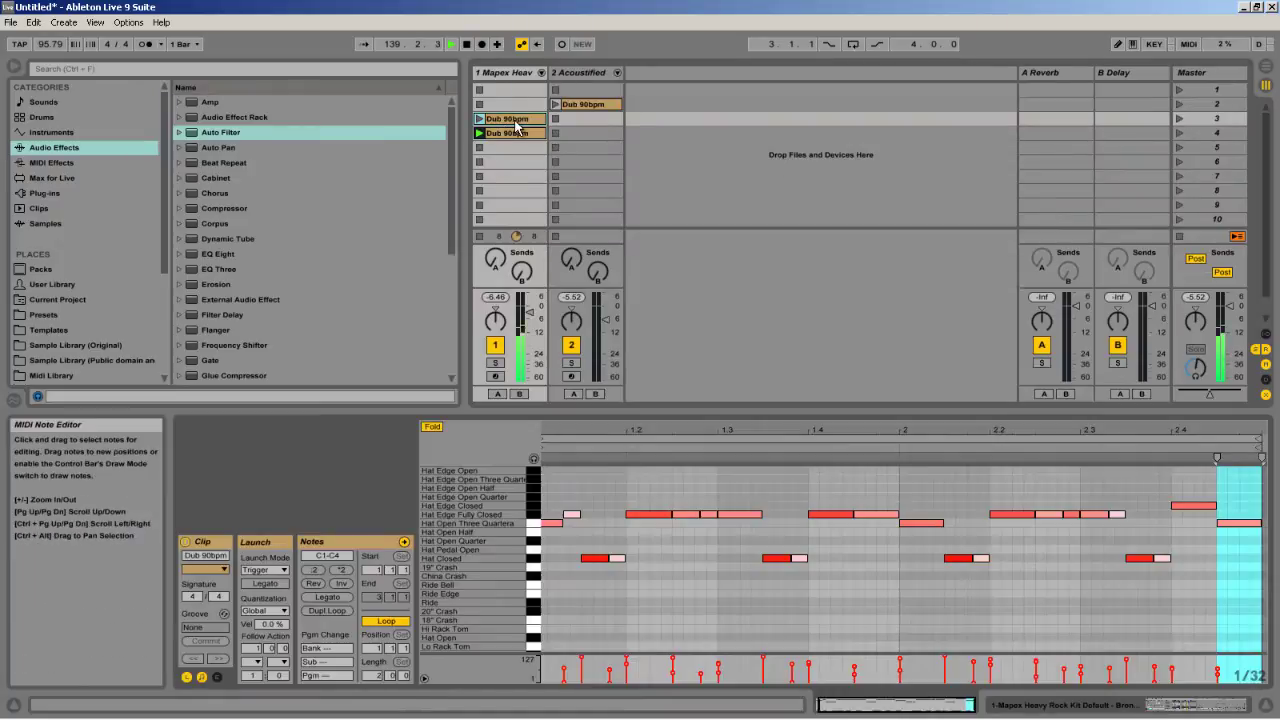
pyautogui.click(480, 119)
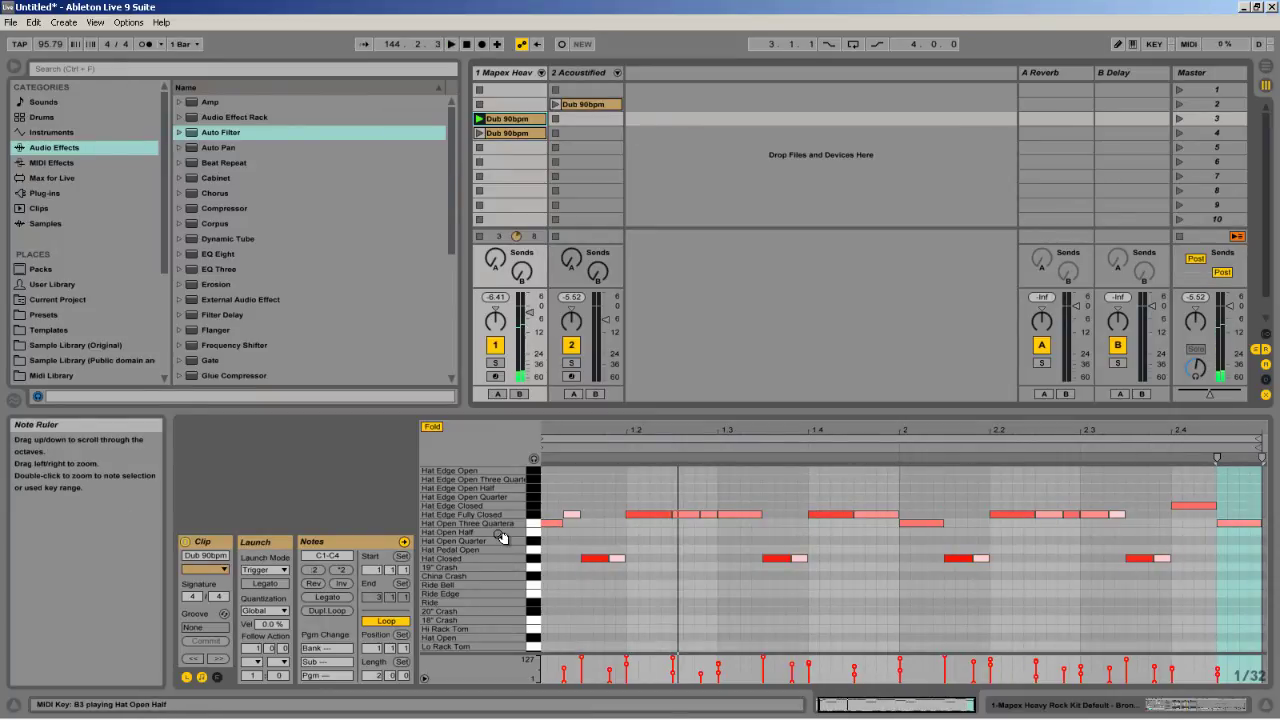
pyautogui.scroll(-3, 502, 537)
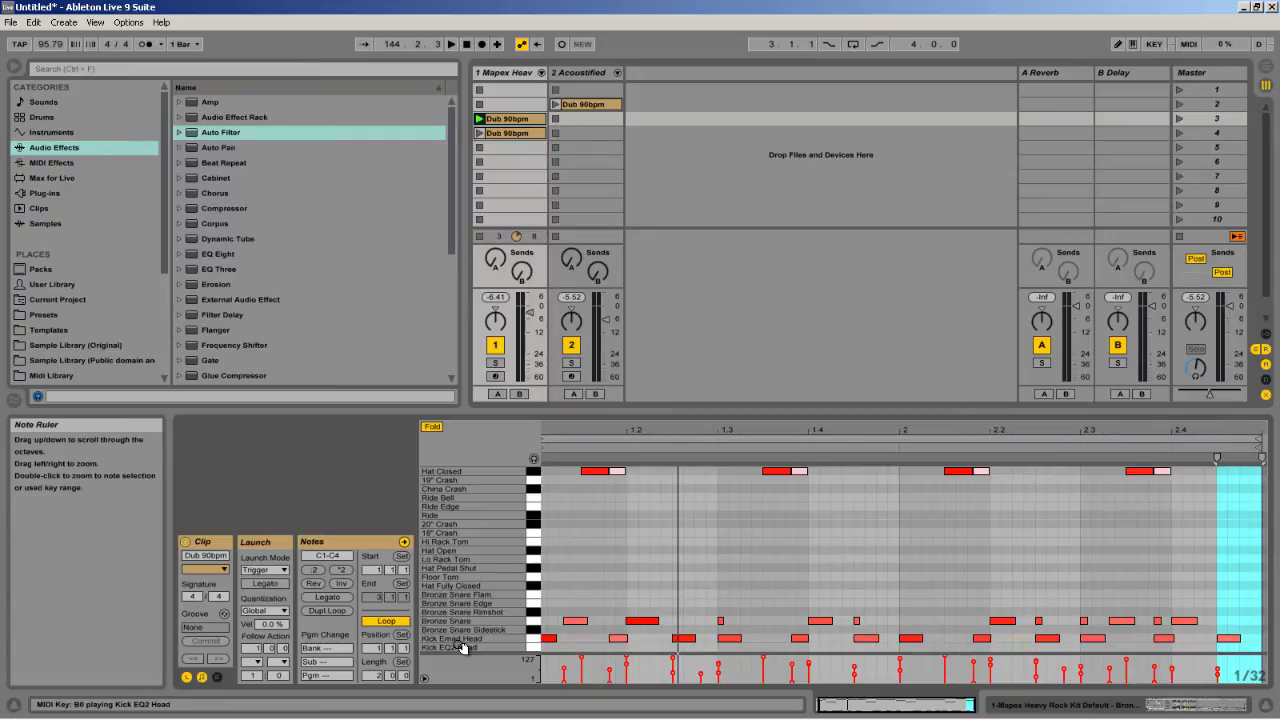
# Step: Play and stop track 2's Acoustified clip, then relaunch track 1's slot-3 Mapex clip
pyautogui.click(556, 106)
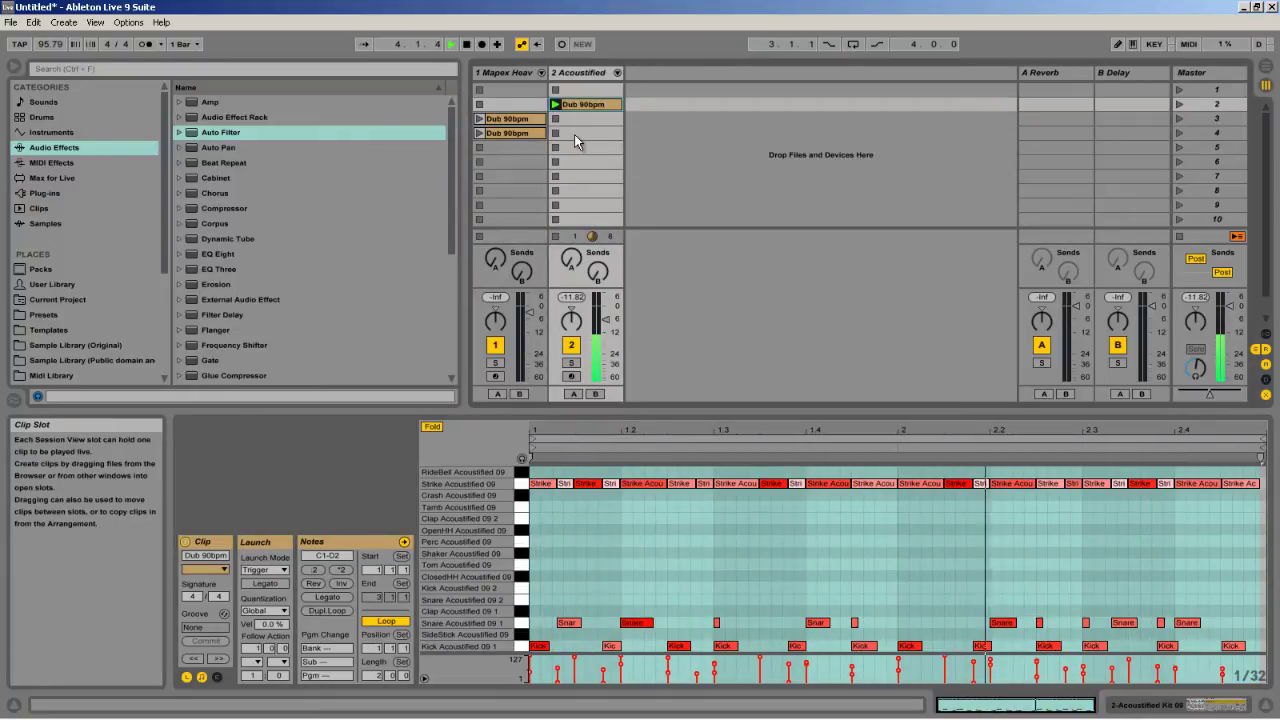
pyautogui.click(556, 118)
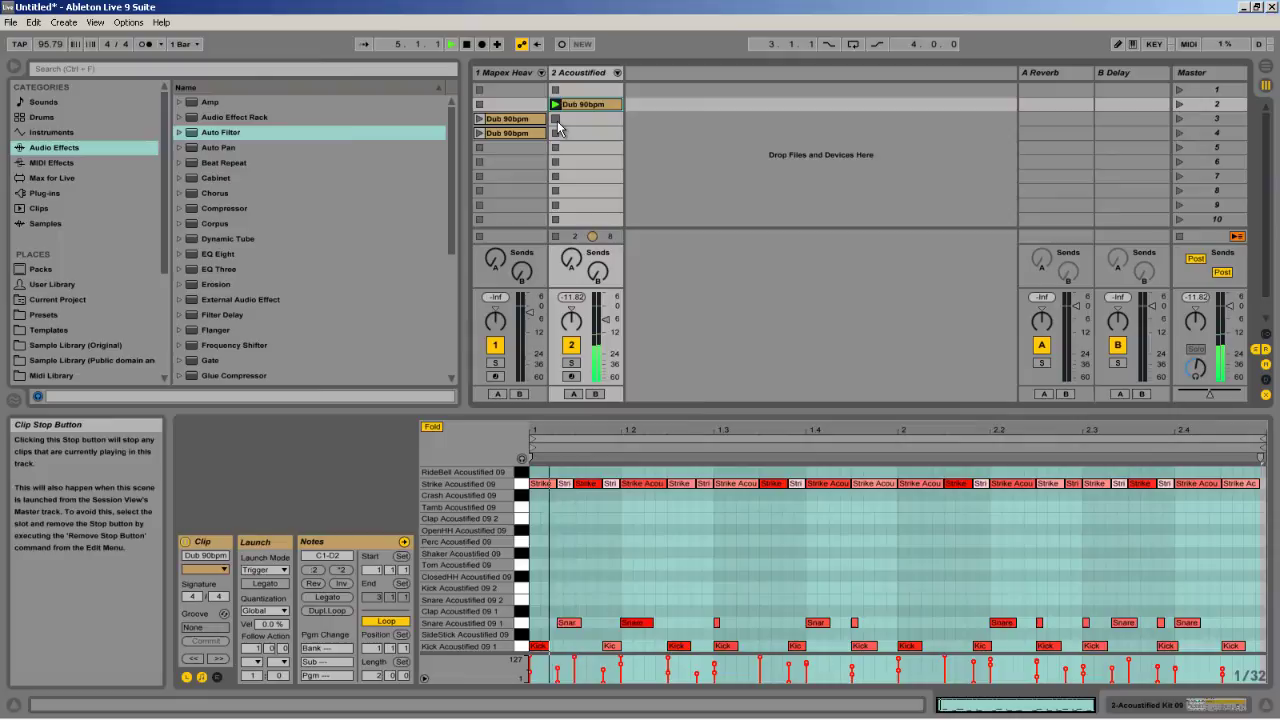
pyautogui.click(480, 118)
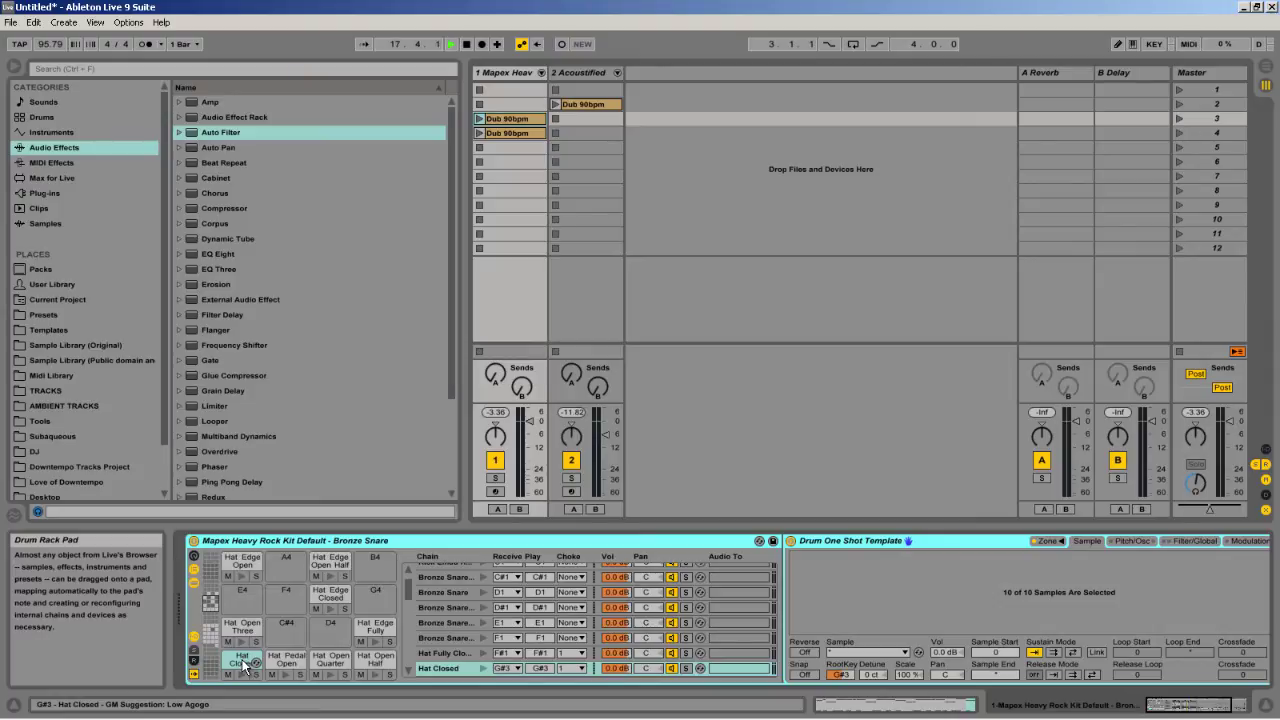
# Step: Select the Hat Closed chain, its pad, and its Drum One Shot Template sampler device
pyautogui.click(442, 670)
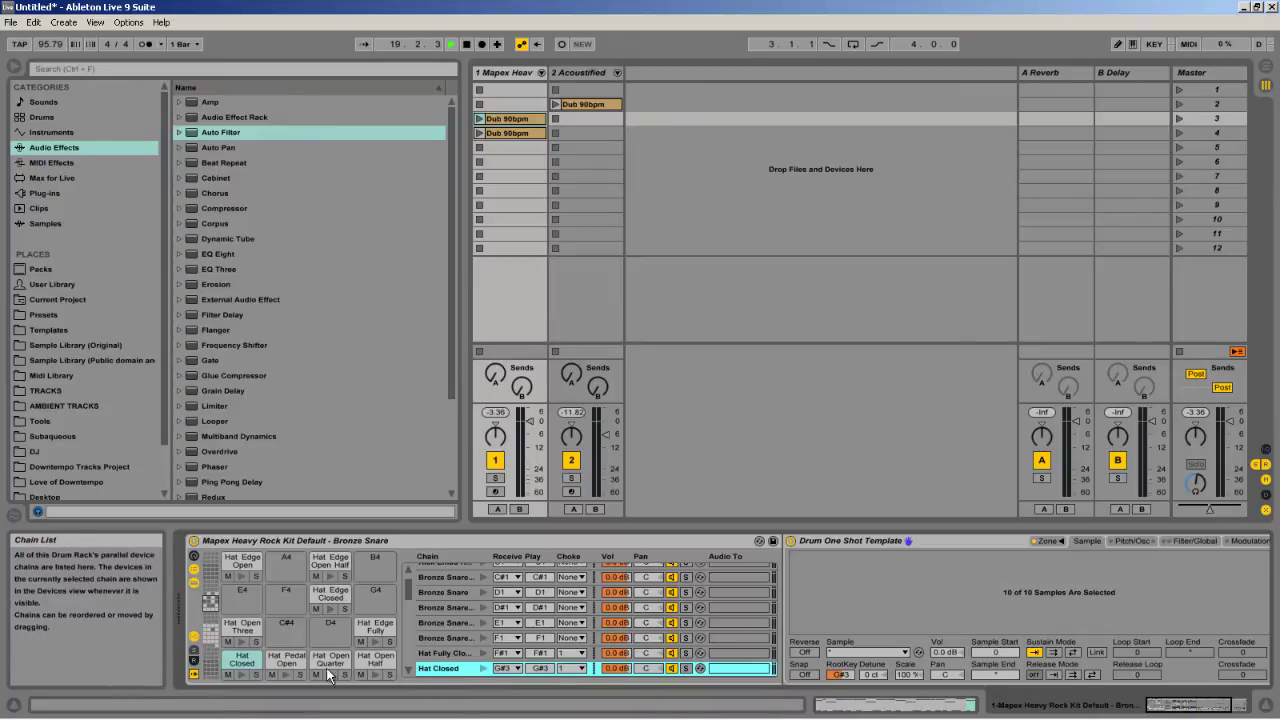
pyautogui.click(242, 660)
pyautogui.click(937, 540)
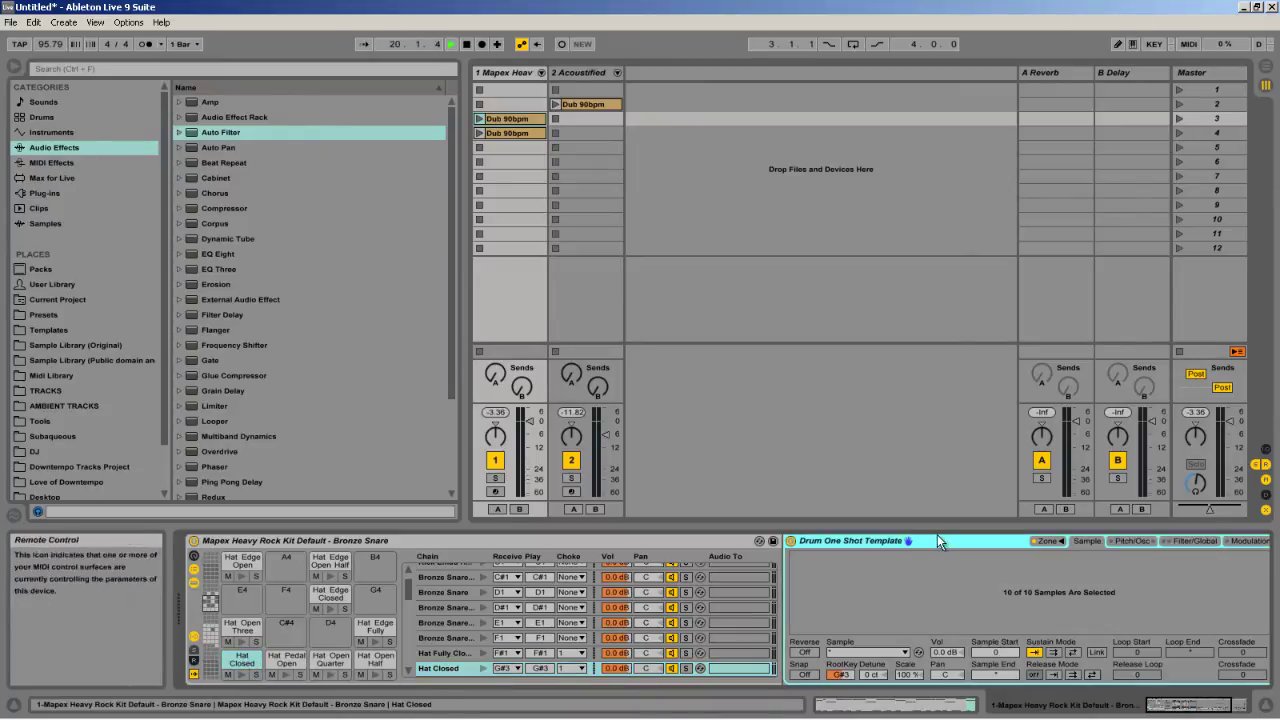
# Step: Compare the Key, Vel and Sel zone views, select the V10 and V1 layers, then exit
pyautogui.click(1047, 541)
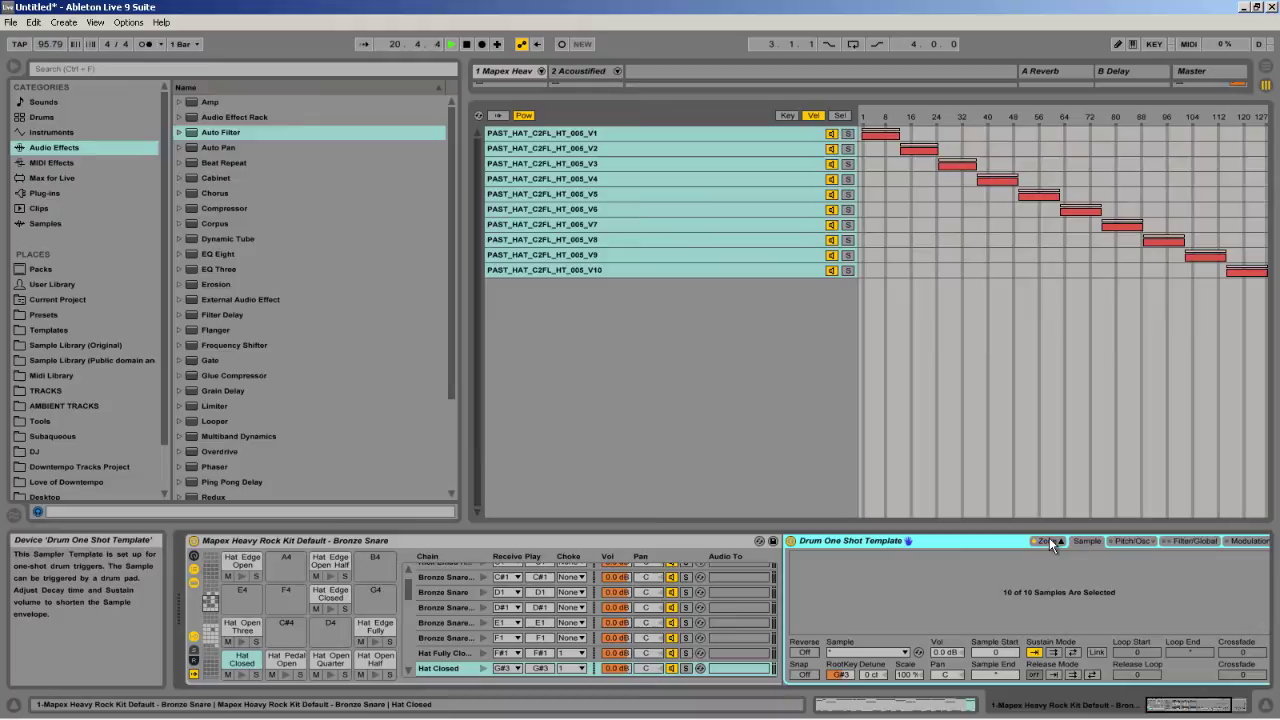
pyautogui.click(788, 115)
pyautogui.click(814, 115)
pyautogui.click(837, 115)
pyautogui.click(814, 115)
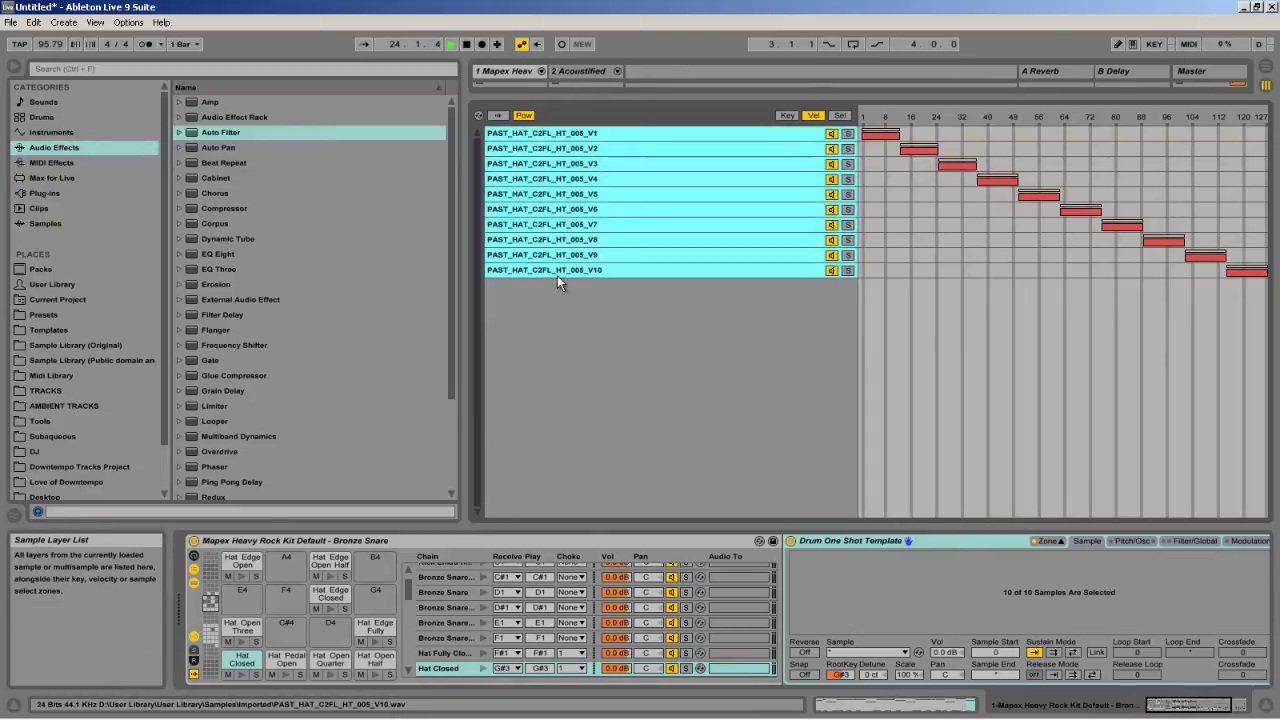
pyautogui.click(557, 270)
pyautogui.click(925, 130)
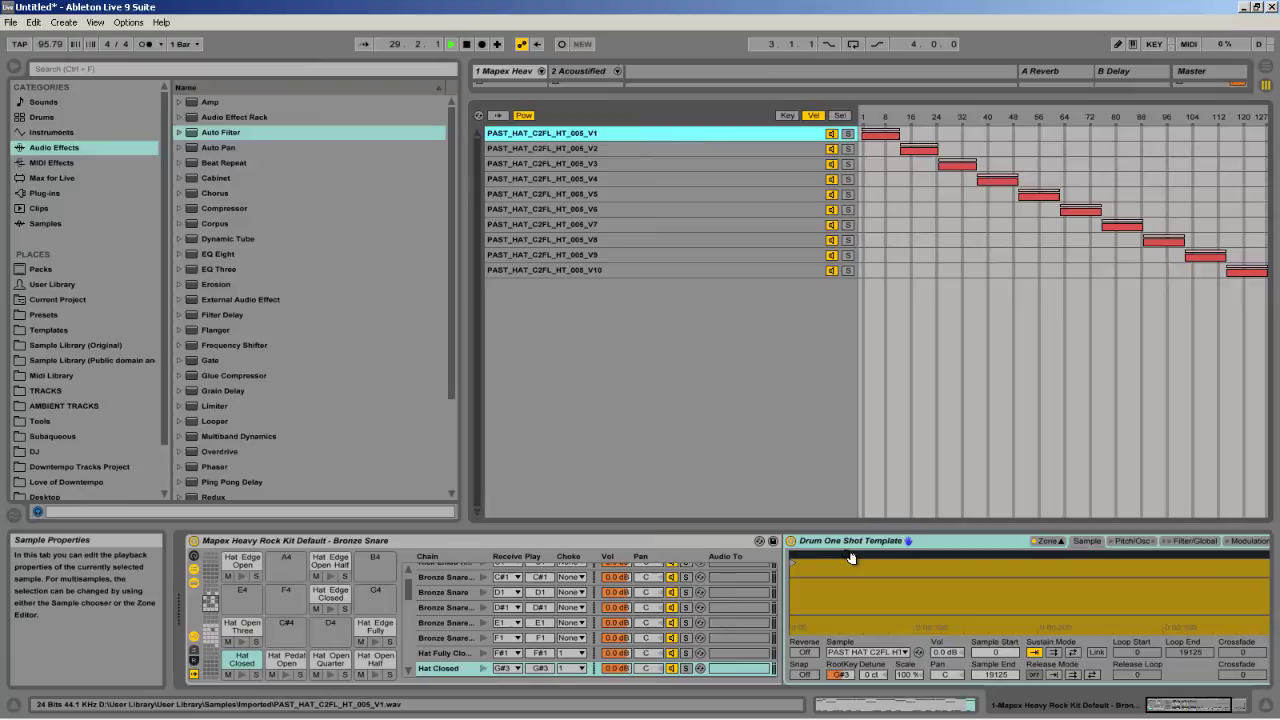
pyautogui.click(193, 569)
# Step: Insert an empty MIDI track, 3 MIDI, into the set
pyautogui.rightClick(723, 130)
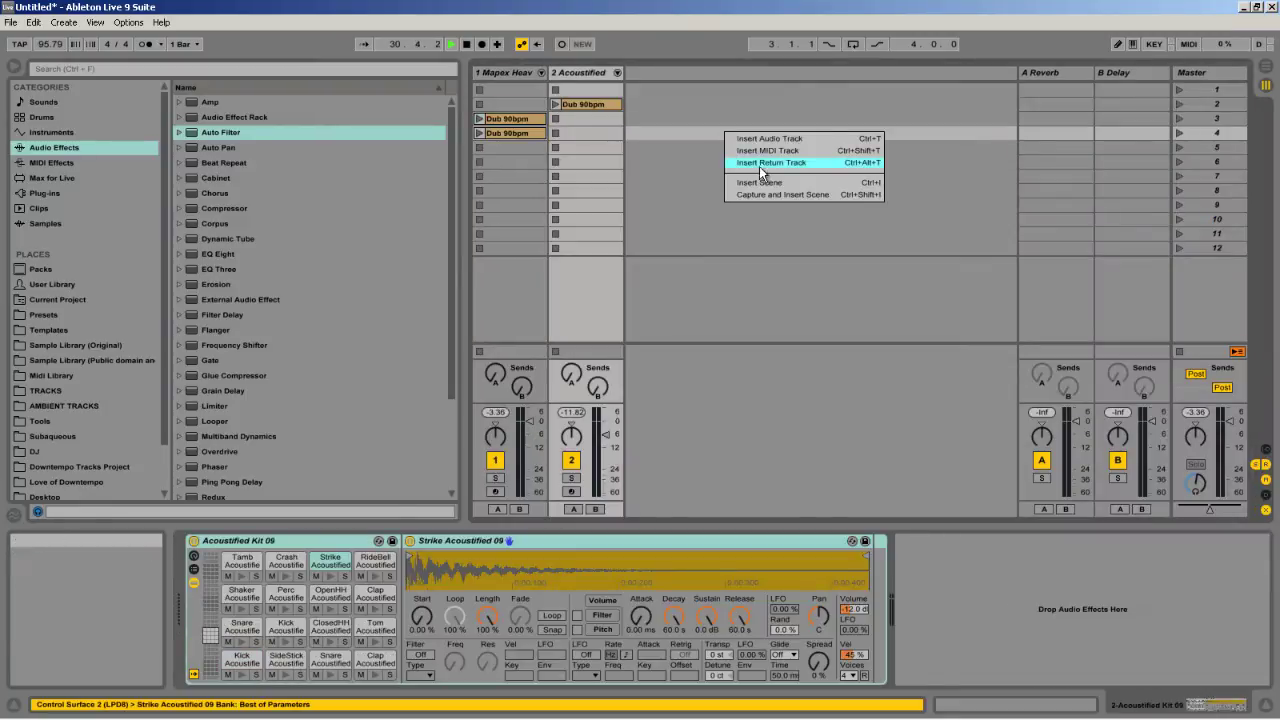
pyautogui.click(768, 151)
pyautogui.click(678, 76)
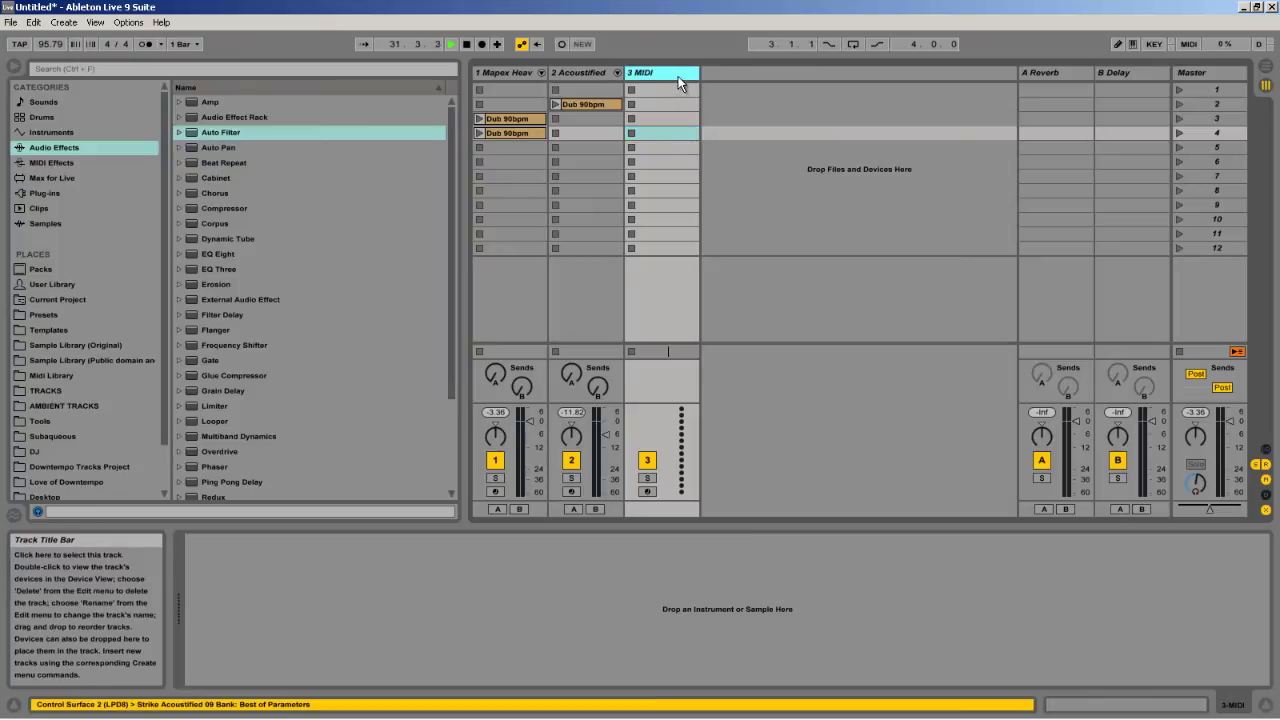
# Step: Drag an Instrument Rack from the Instruments browser to create track 4 Instrument
pyautogui.click(64, 119)
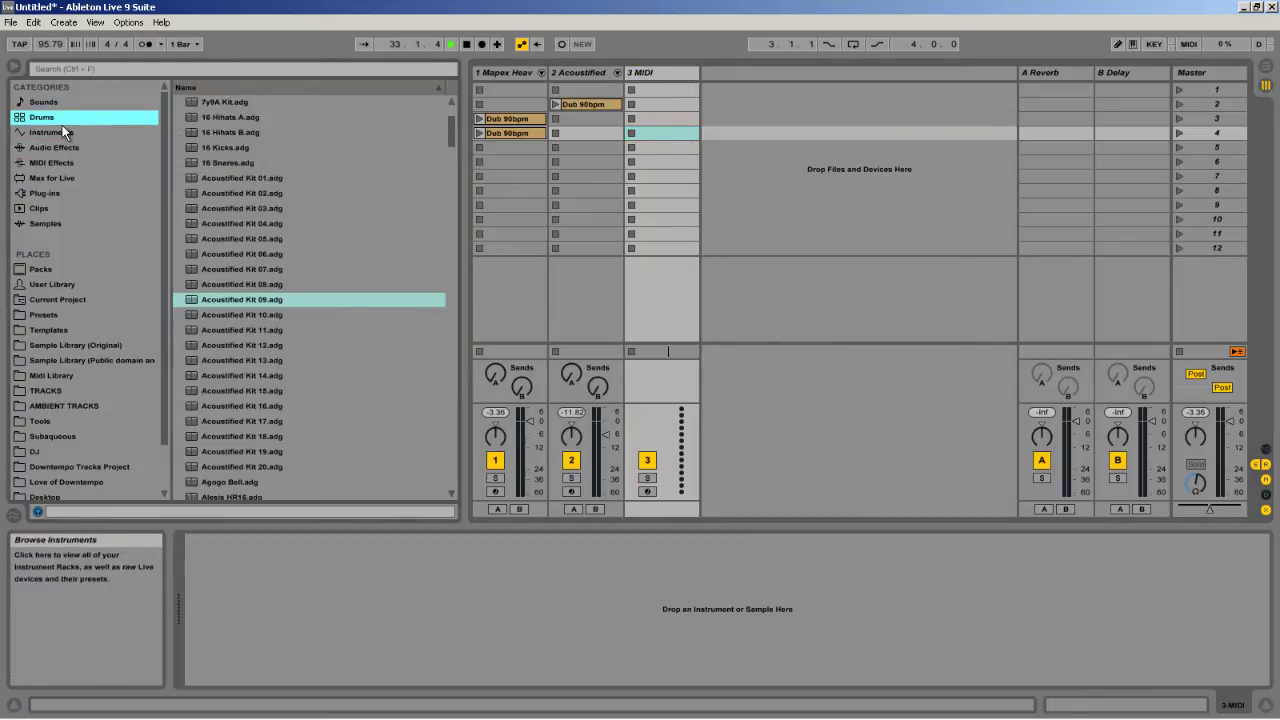
pyautogui.click(50, 132)
pyautogui.scroll(-10, 448, 209)
pyautogui.scroll(10, 240, 183)
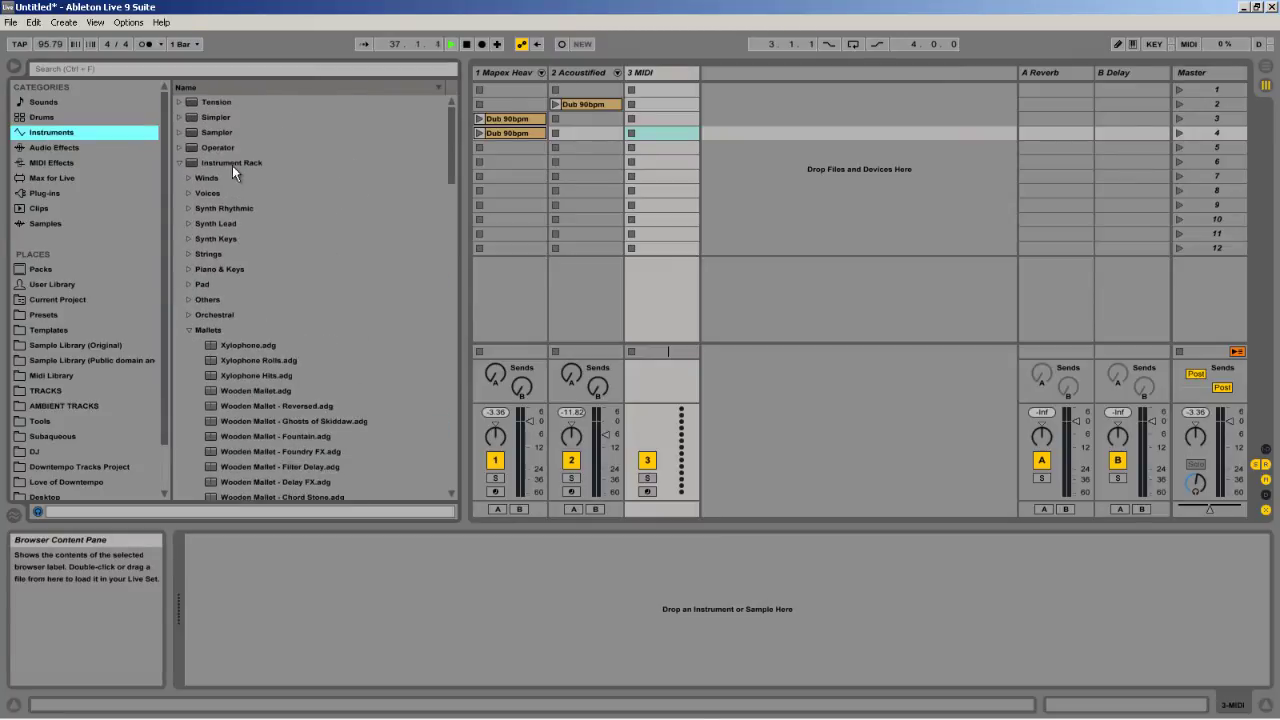
pyautogui.moveTo(232, 165); pyautogui.dragTo(729, 123)
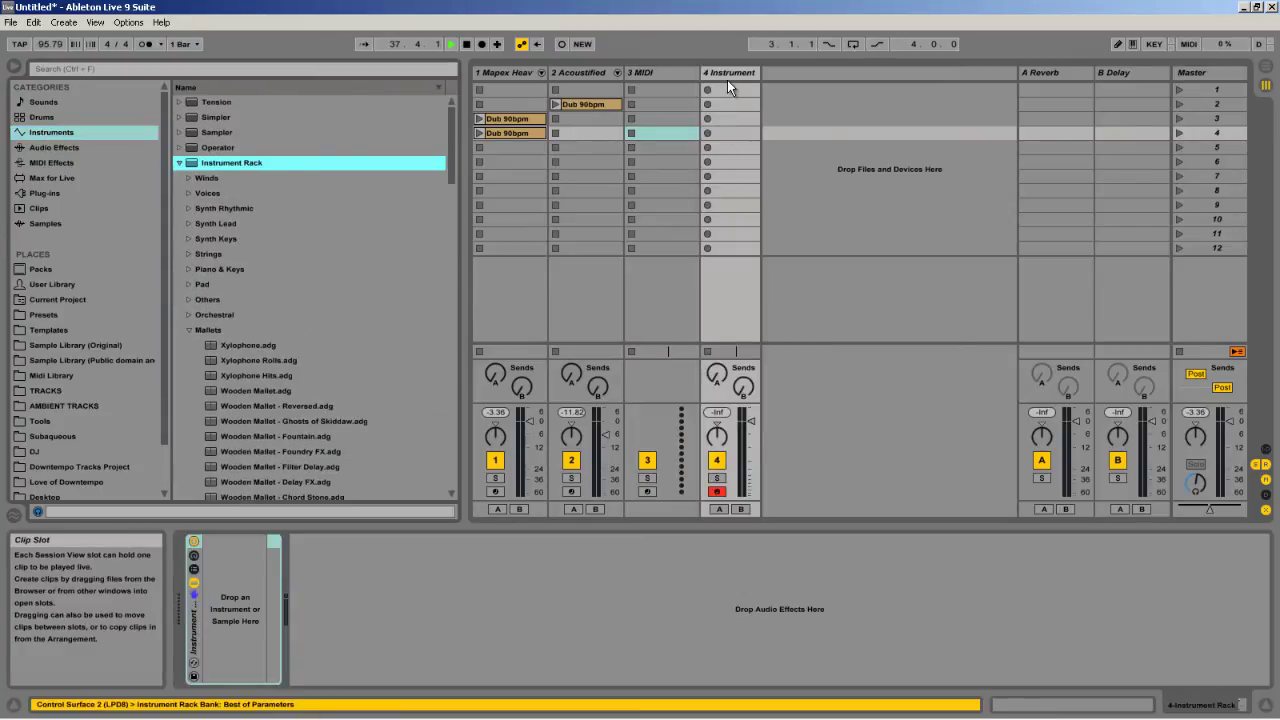
pyautogui.click(727, 80)
# Step: Show the rack's chain list and macros and create two empty chains
pyautogui.click(193, 569)
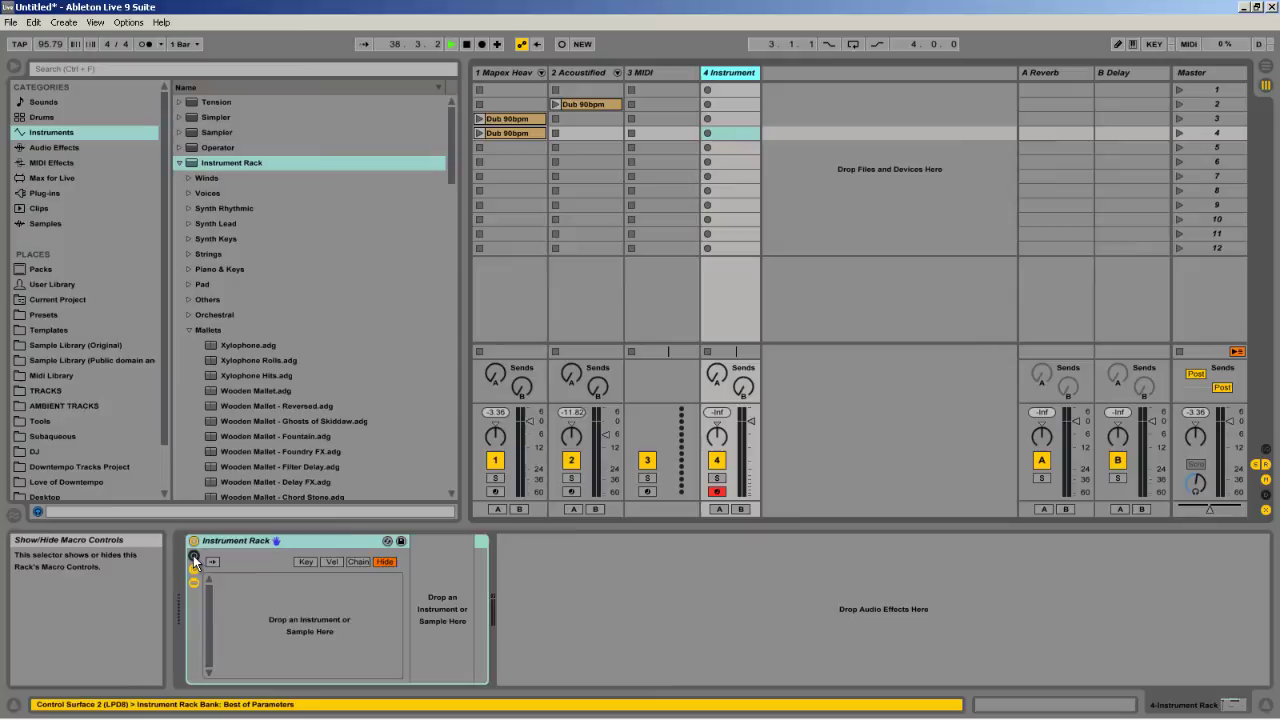
pyautogui.click(193, 555)
pyautogui.rightClick(441, 596)
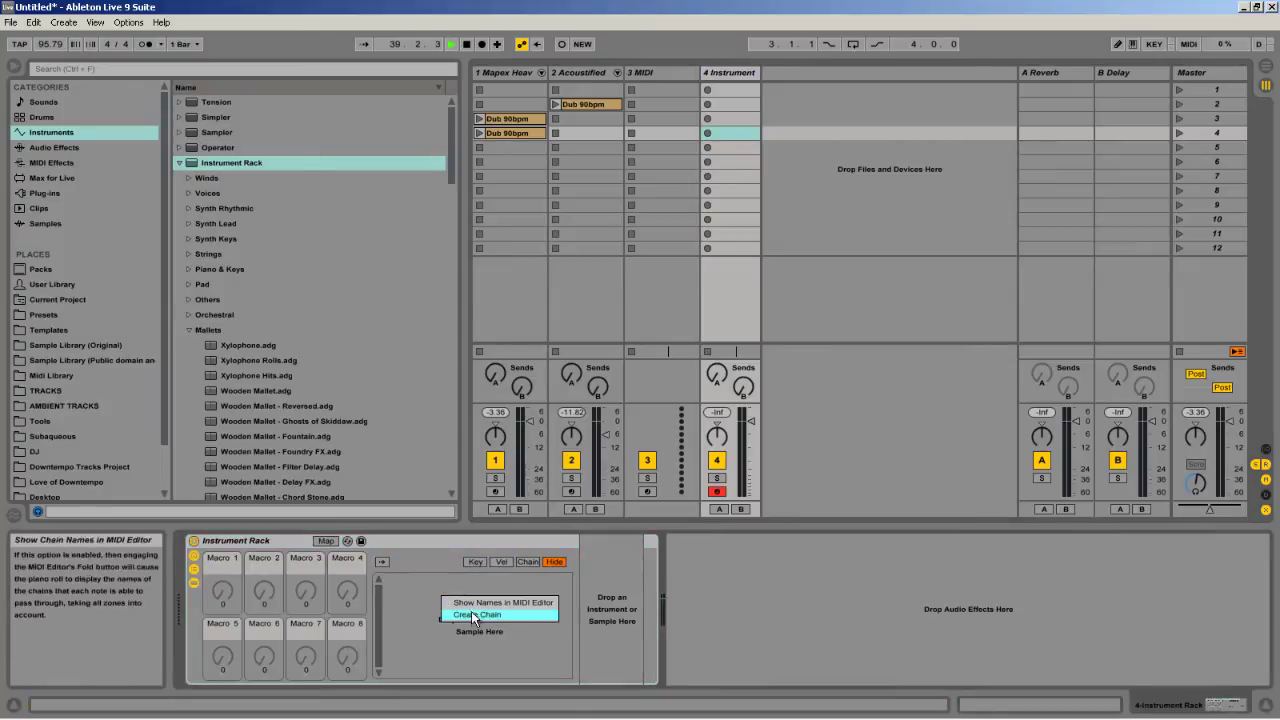
pyautogui.click(458, 615)
pyautogui.rightClick(442, 627)
pyautogui.click(470, 651)
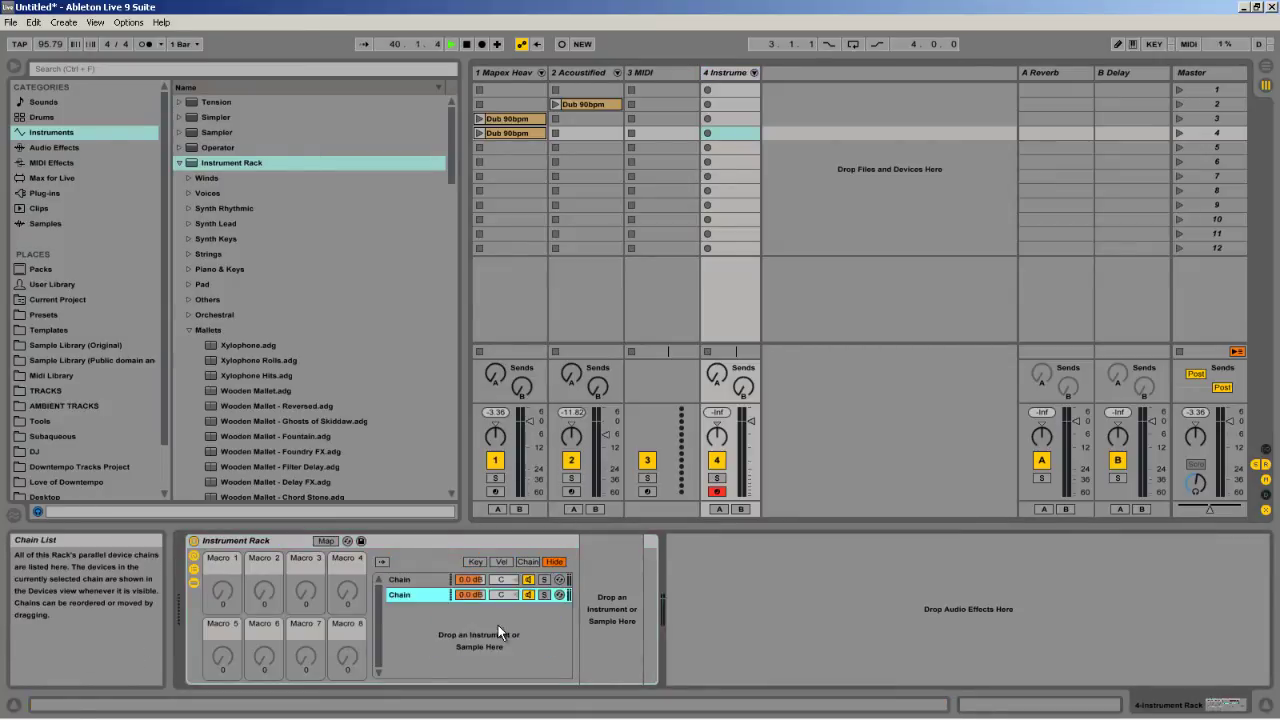
# Step: Split the chains' velocity zones so one covers 1–63 and the other 64–127
pyautogui.click(501, 563)
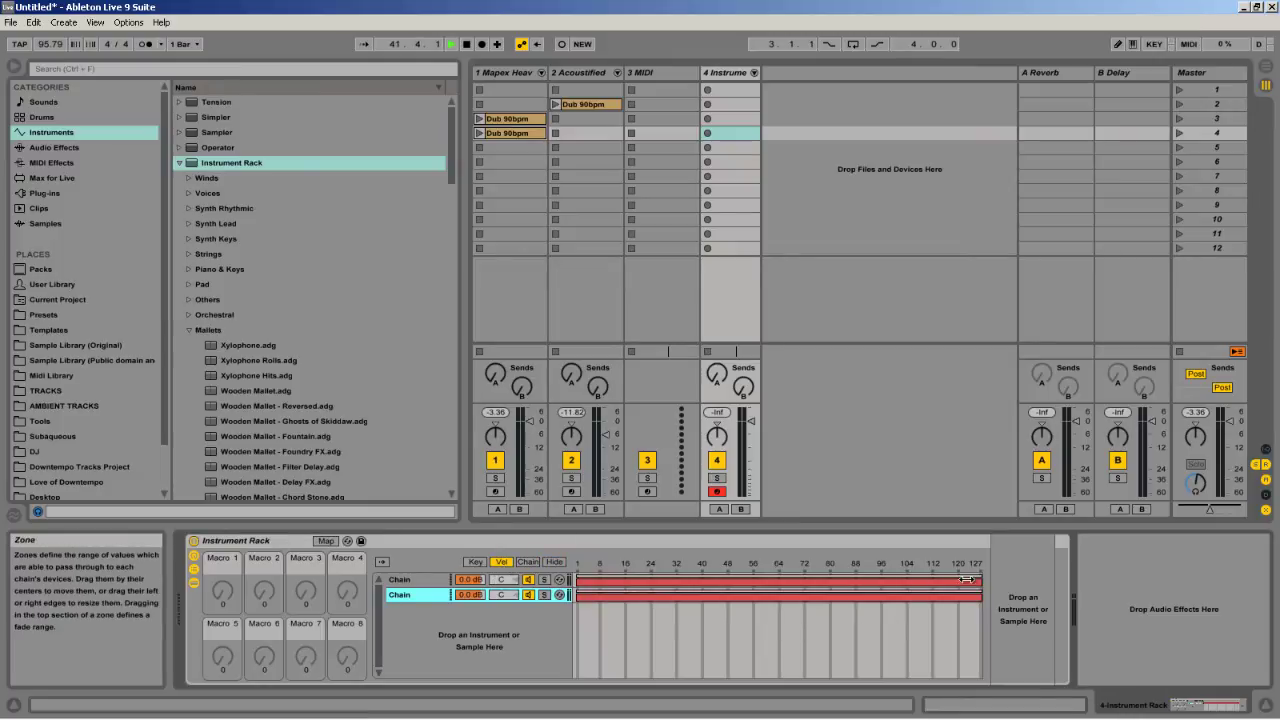
pyautogui.moveTo(978, 578); pyautogui.dragTo(772, 578)
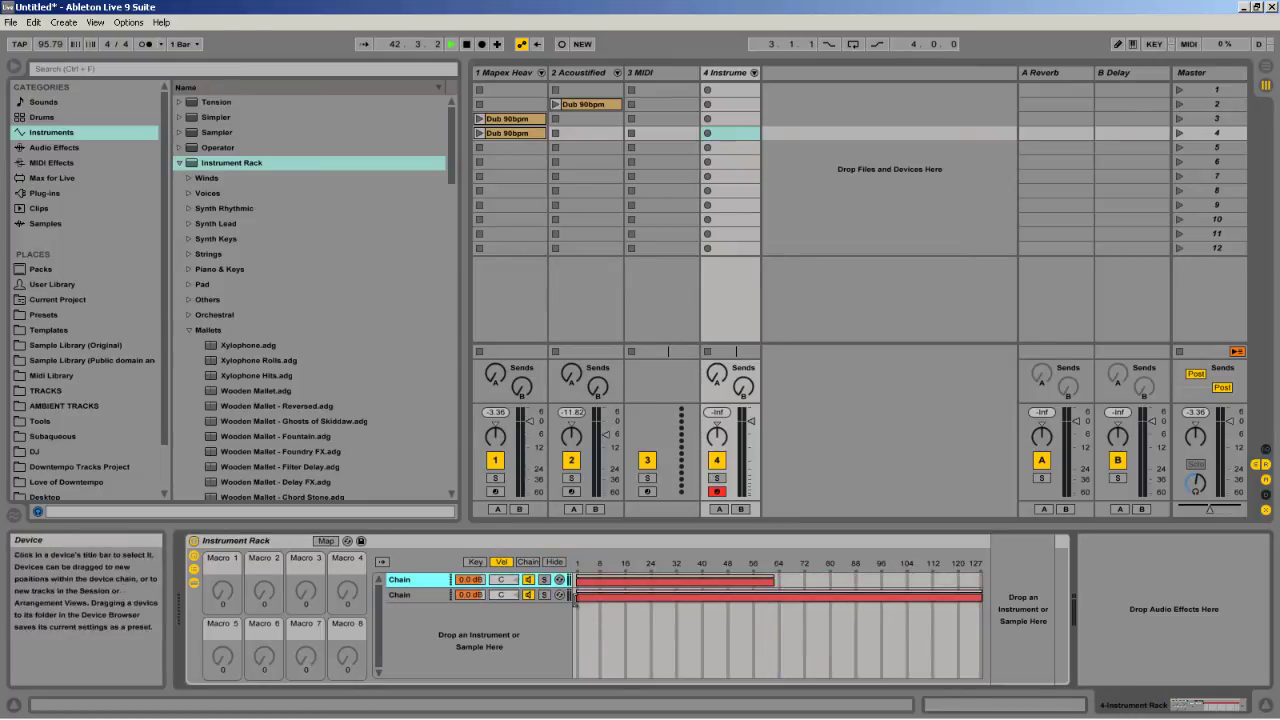
pyautogui.moveTo(577, 597); pyautogui.dragTo(772, 597)
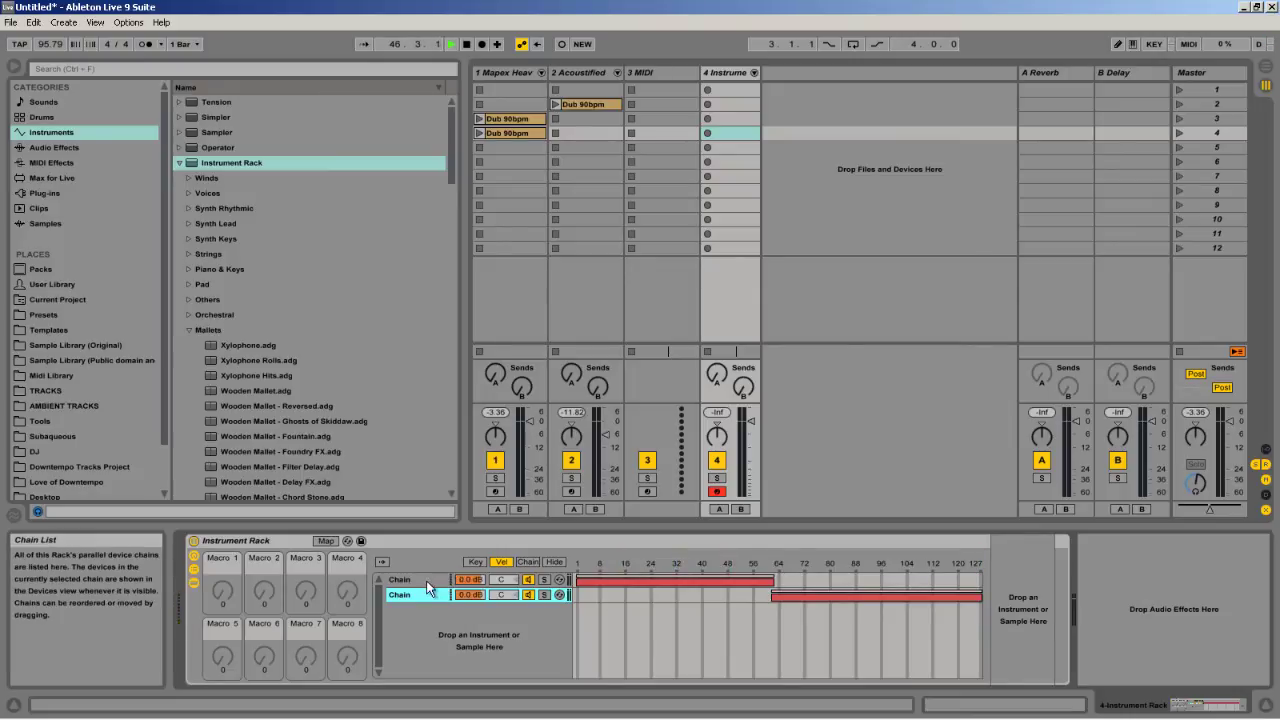
pyautogui.press('Up')
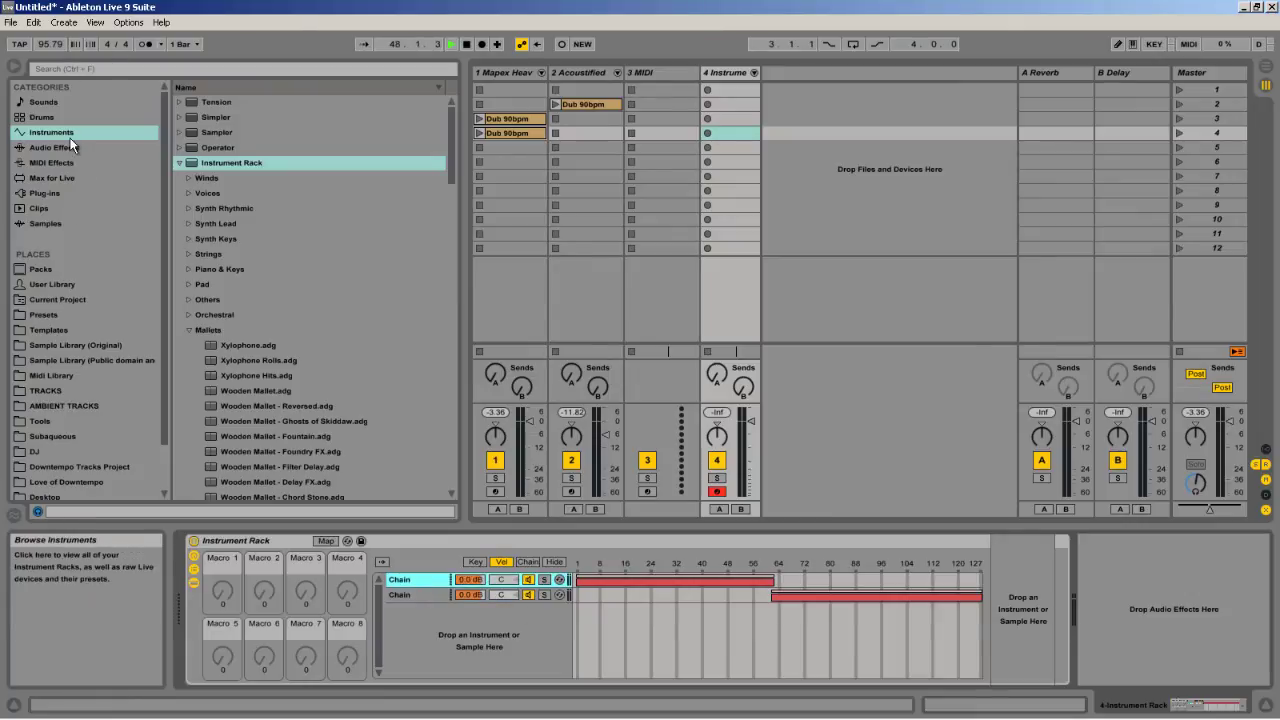
# Step: Drop a Simpler onto each of the Instrument Rack's two velocity chains and view the whole rack
pyautogui.click(179, 162)
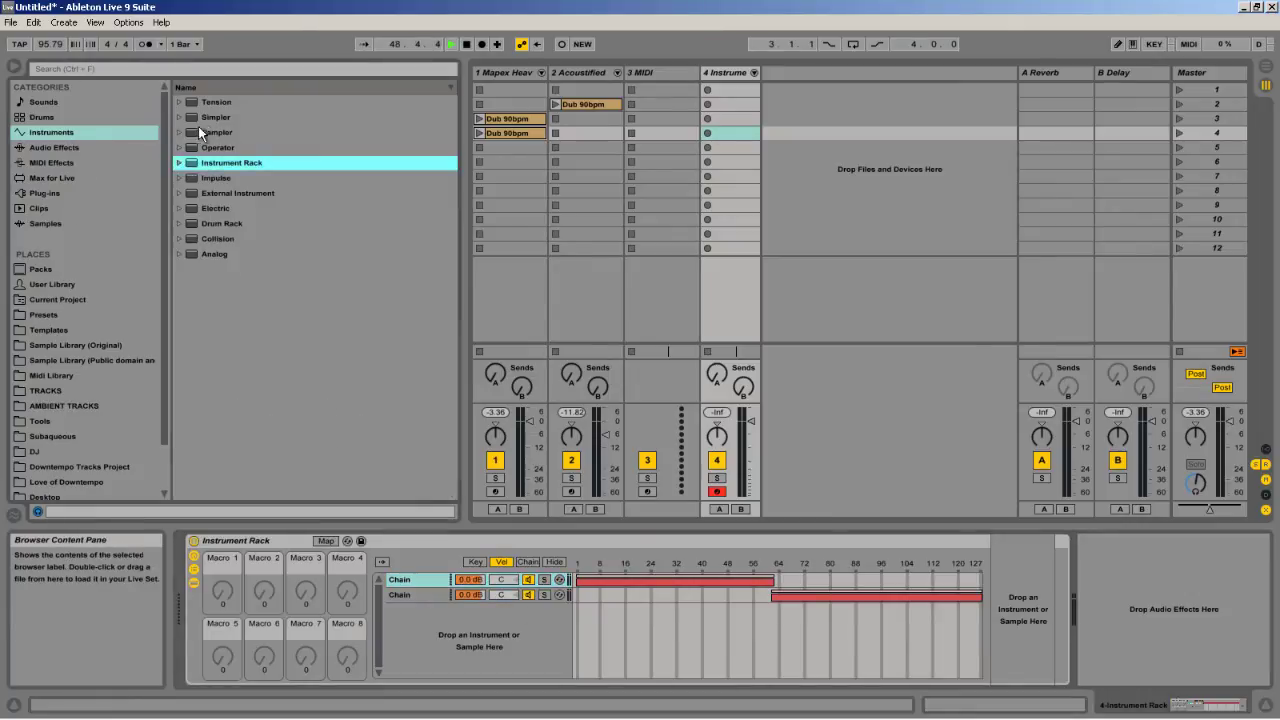
pyautogui.moveTo(200, 118); pyautogui.dragTo(1018, 575)
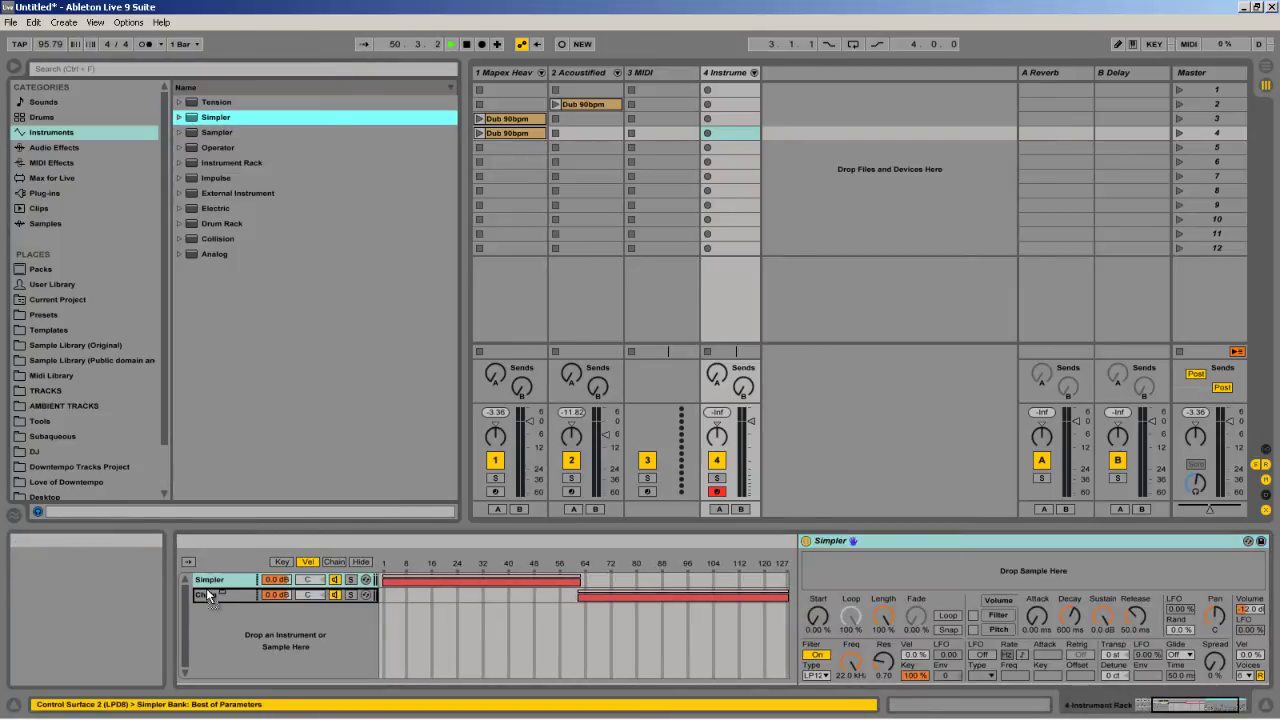
pyautogui.moveTo(206, 588); pyautogui.dragTo(206, 588)
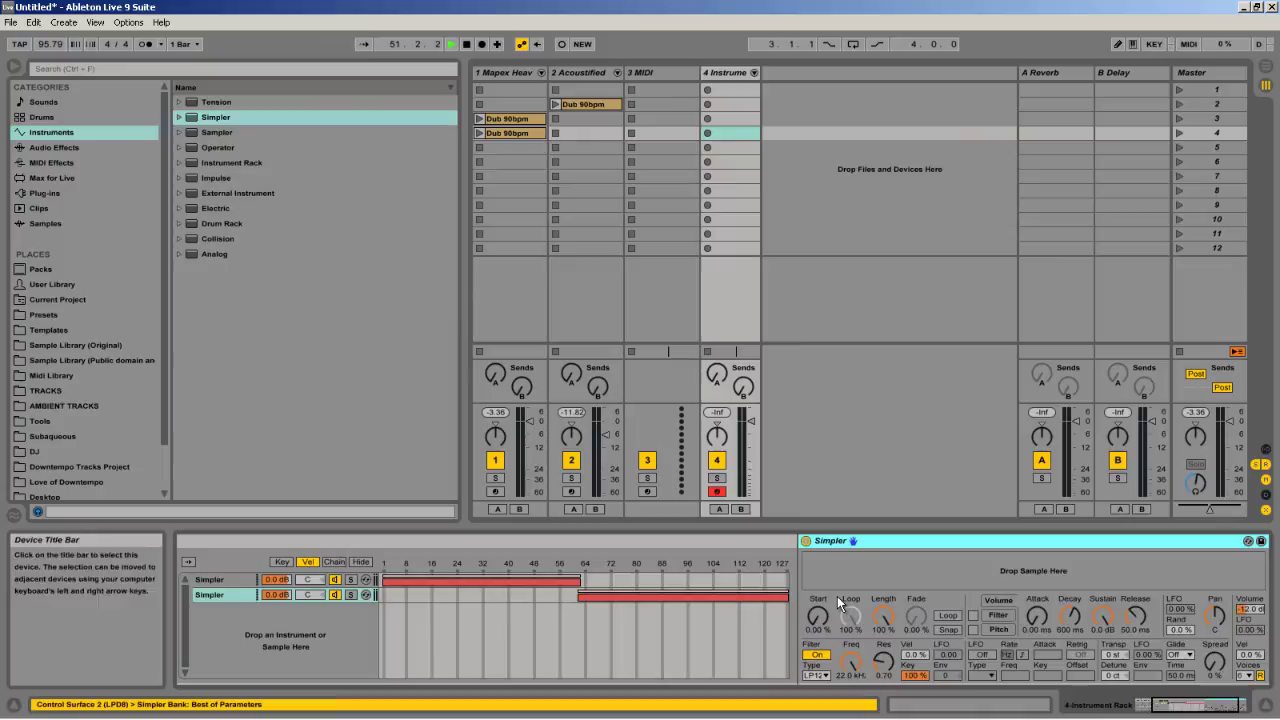
pyautogui.click(1187, 707)
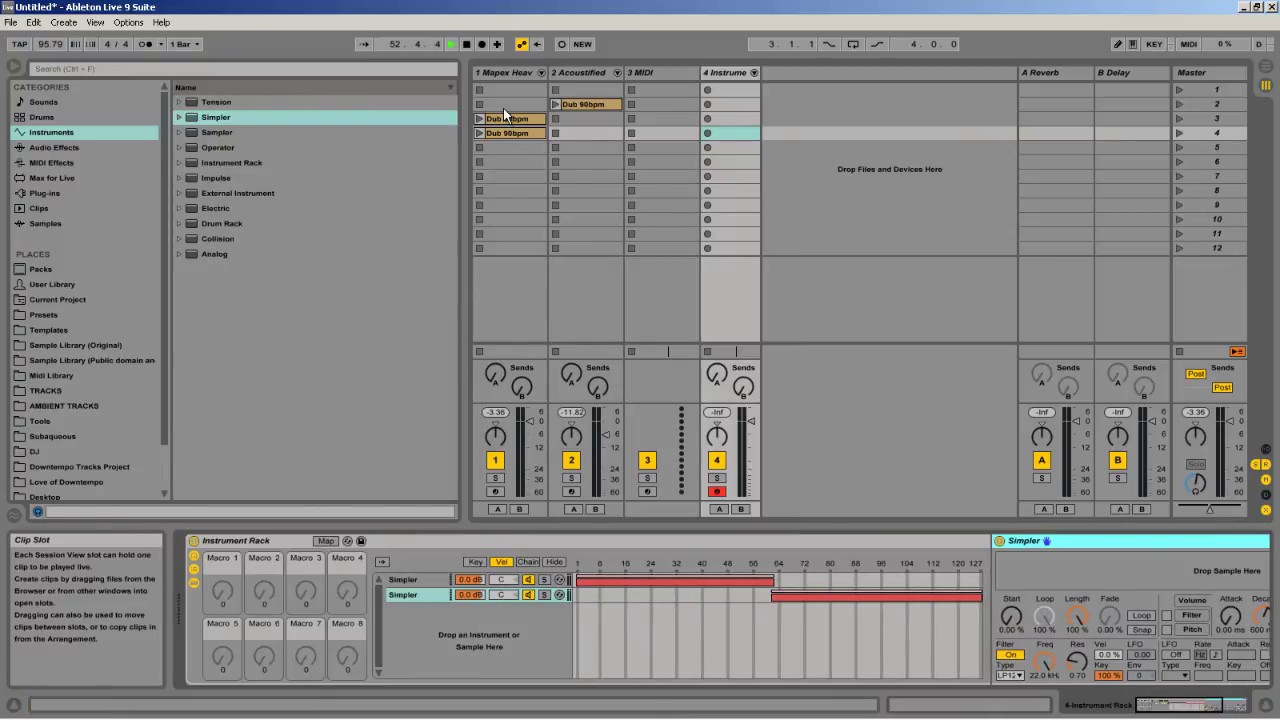
pyautogui.click(503, 72)
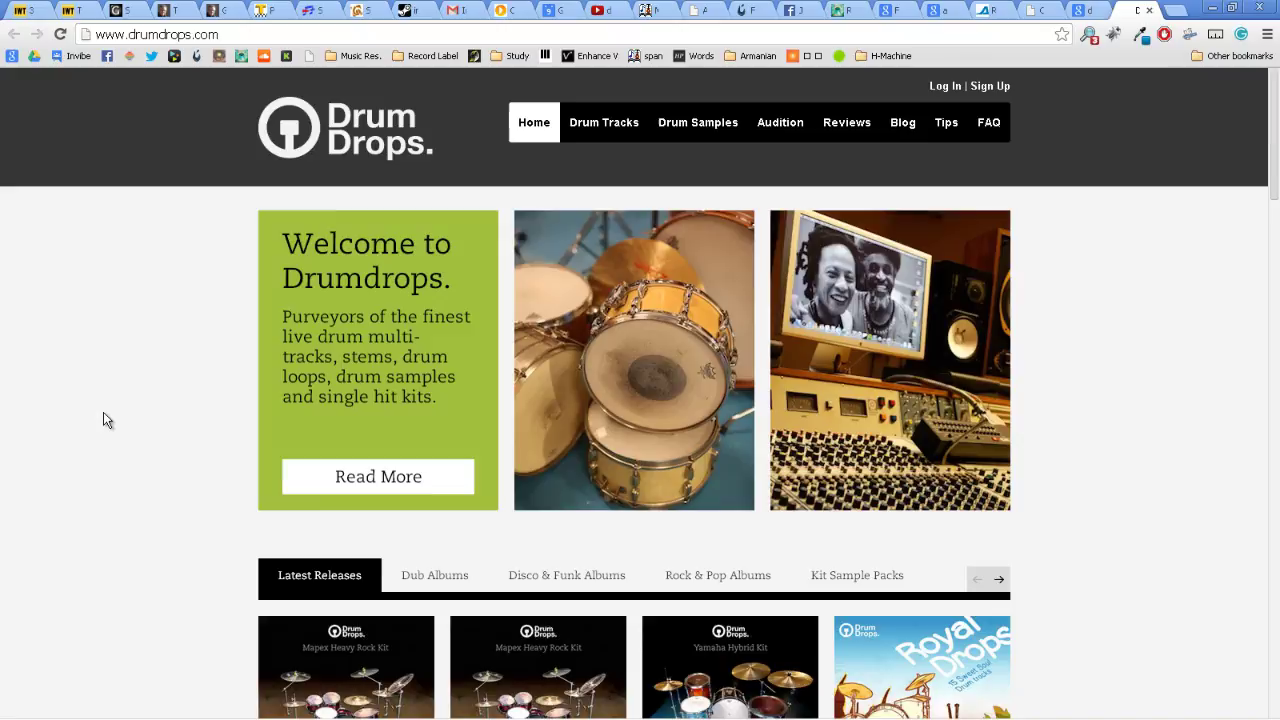
# Step: Scroll the Drumdrops homepage down to the Latest Releases row and back up to the top
pyautogui.scroll(-2, 103, 413)
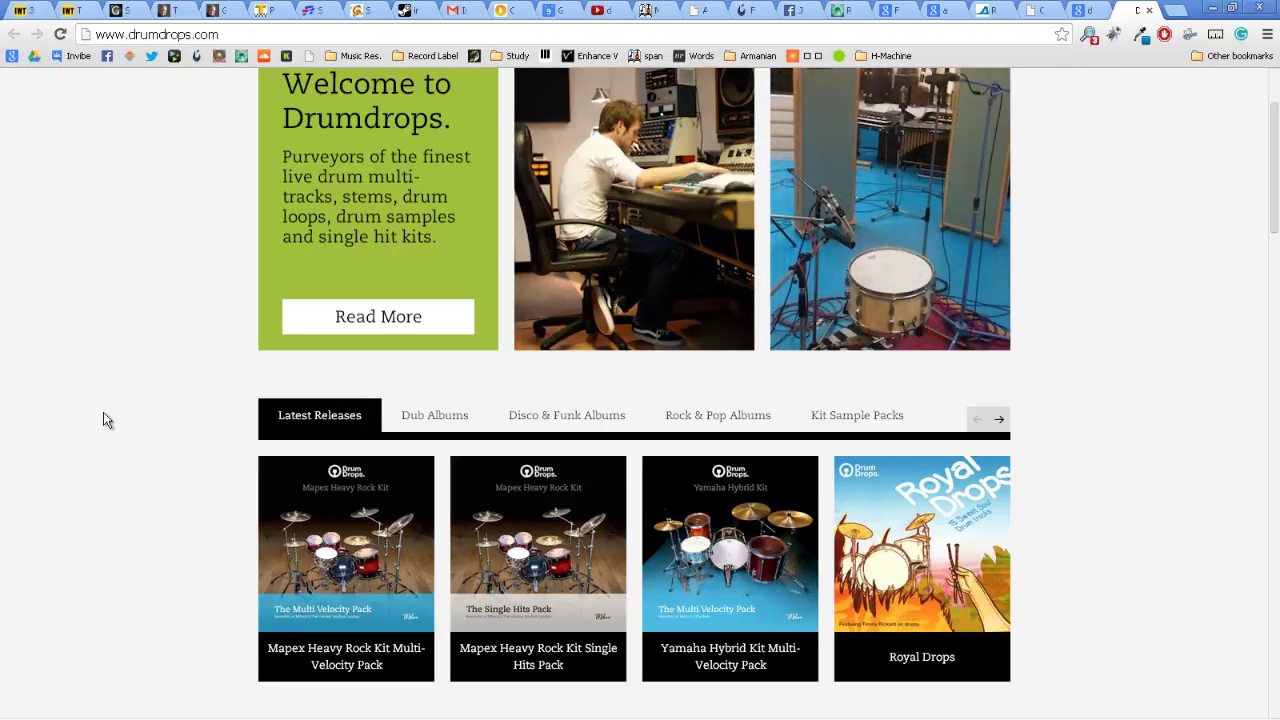
pyautogui.scroll(1, 107, 420)
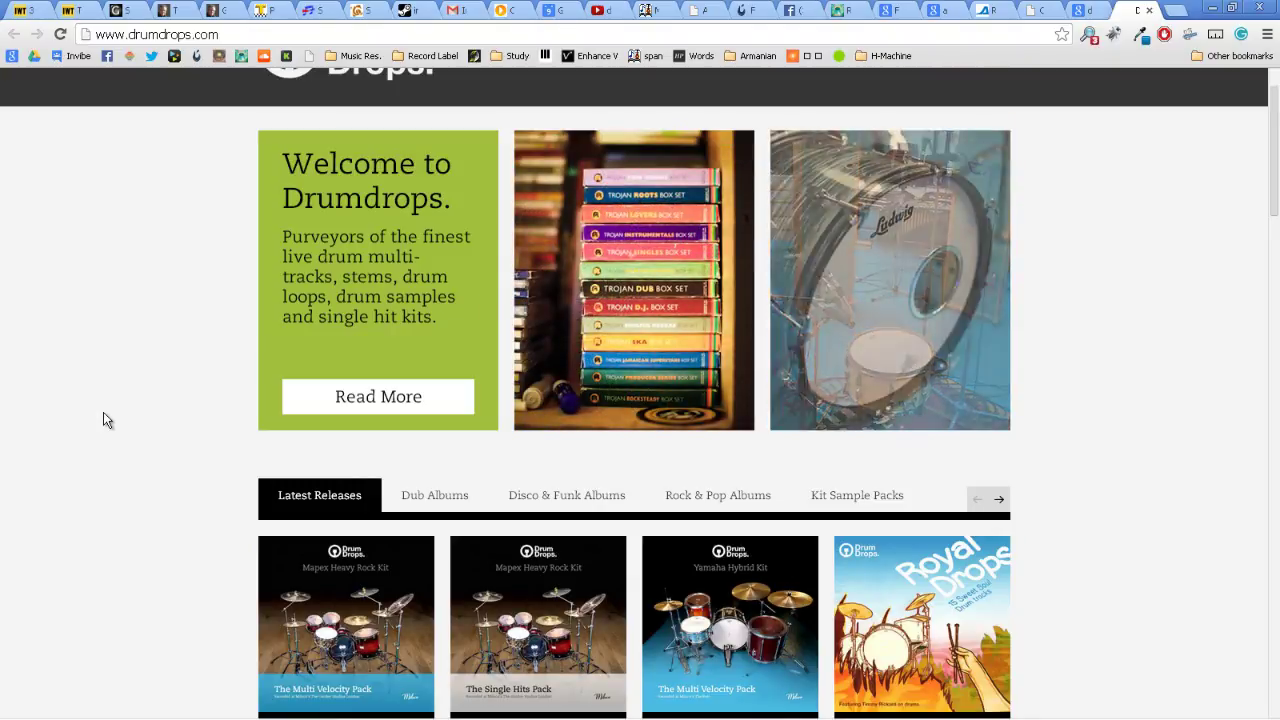
pyautogui.scroll(-9, 107, 420)
pyautogui.scroll(5, 107, 420)
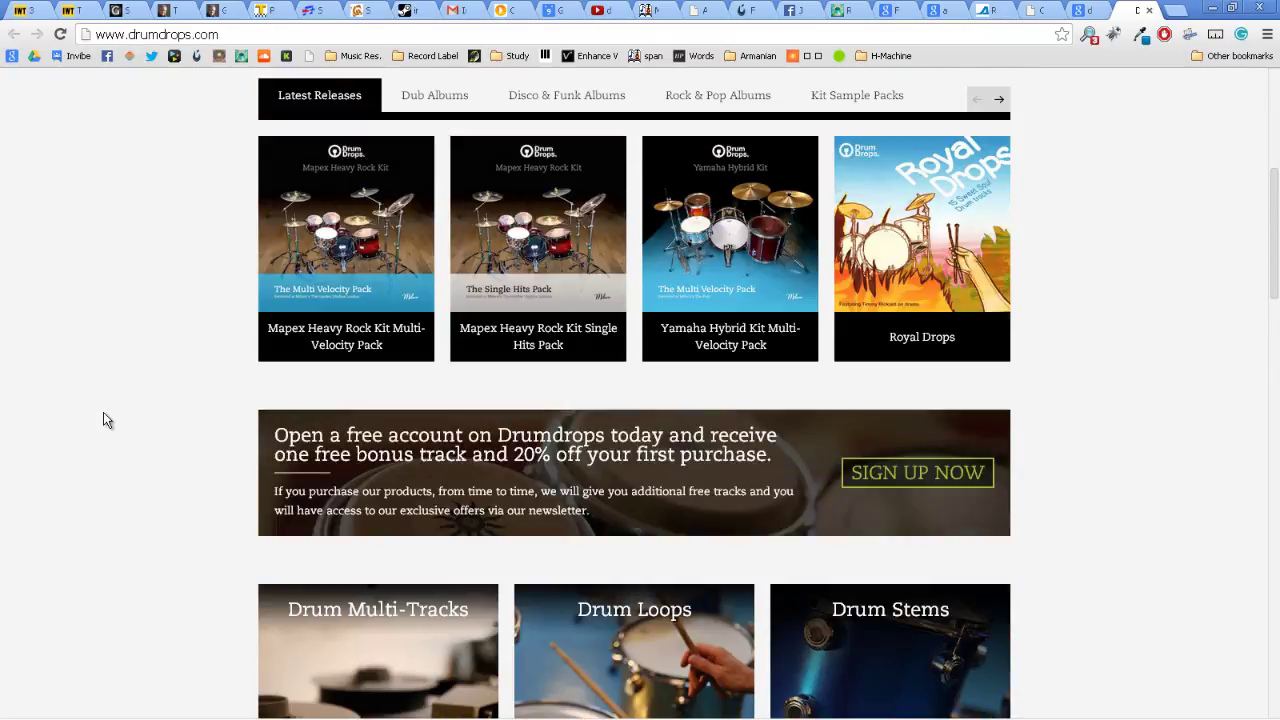
pyautogui.scroll(5, 103, 412)
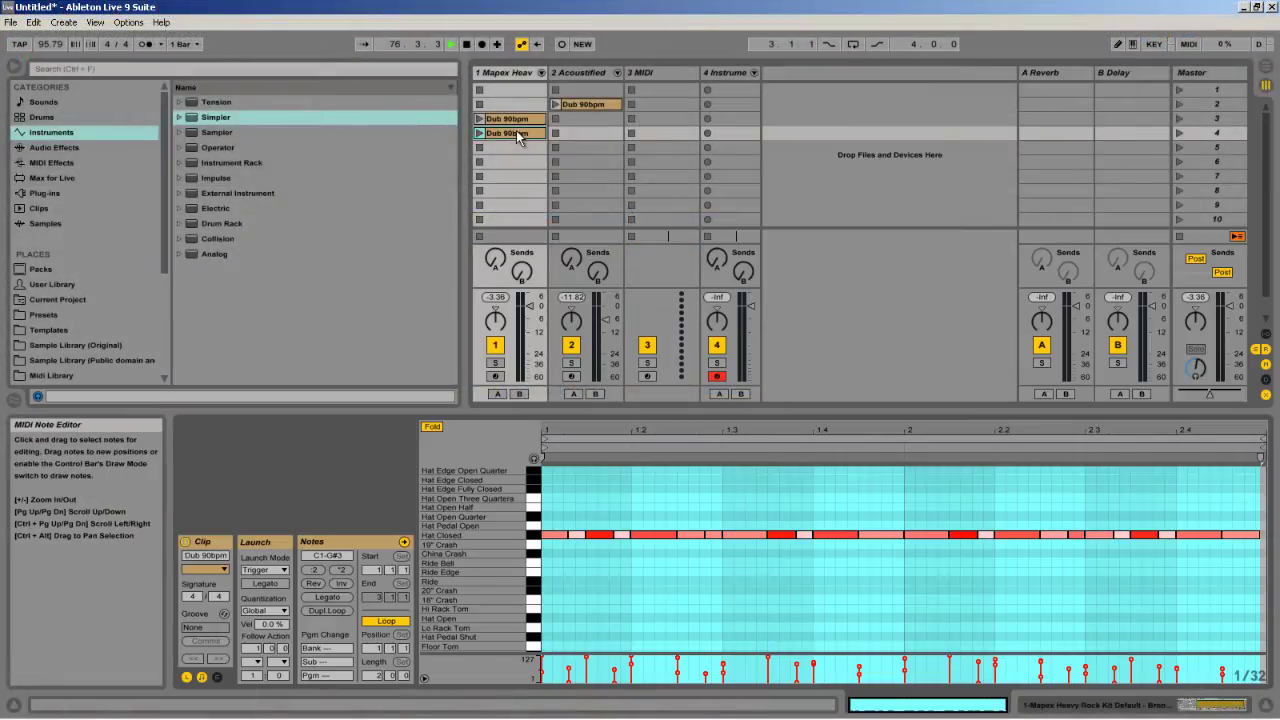
# Step: Open track 1's upper Dub 90bpm clip and scroll its notes up to the Hat Edge rows
pyautogui.click(515, 119)
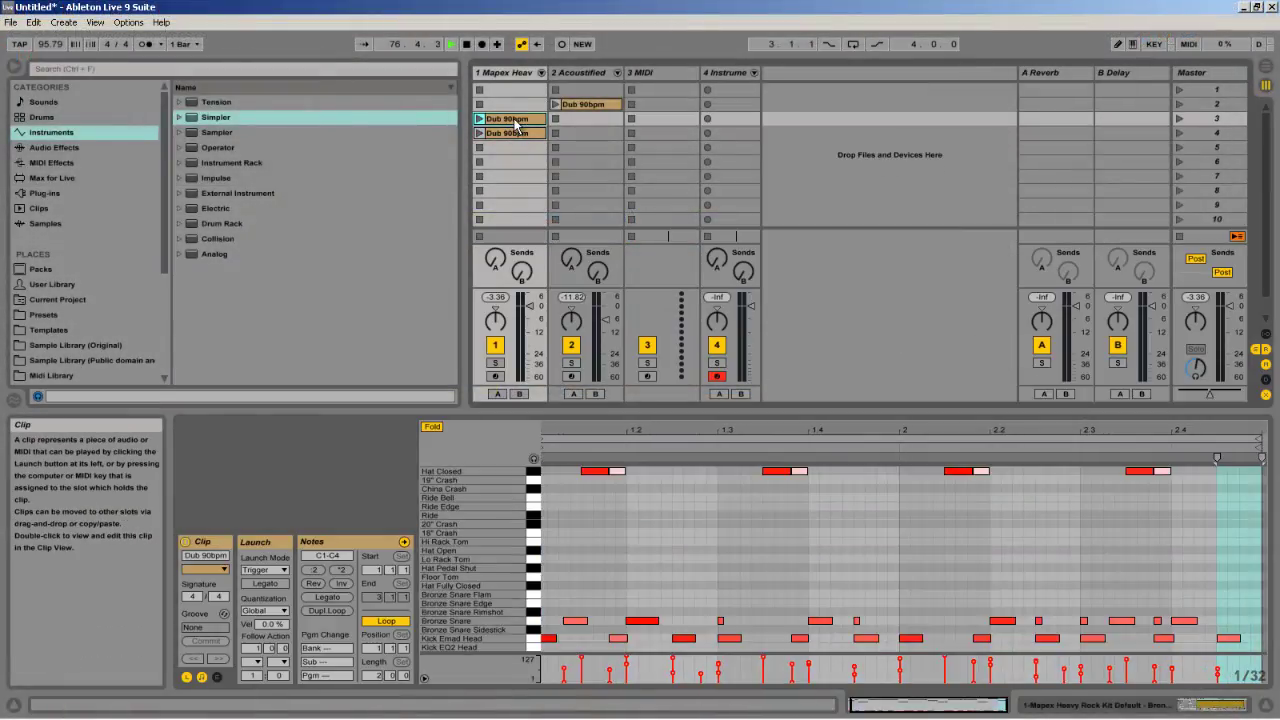
pyautogui.scroll(2, 658, 549)
pyautogui.scroll(2, 551, 529)
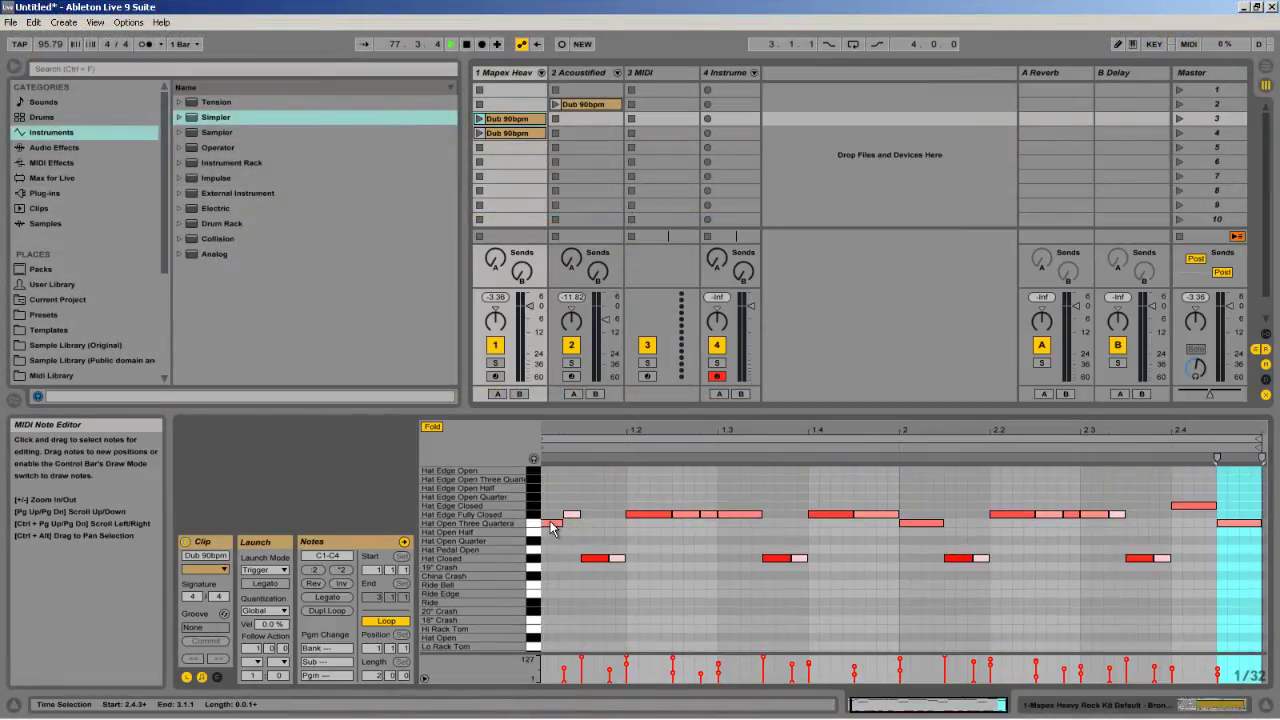